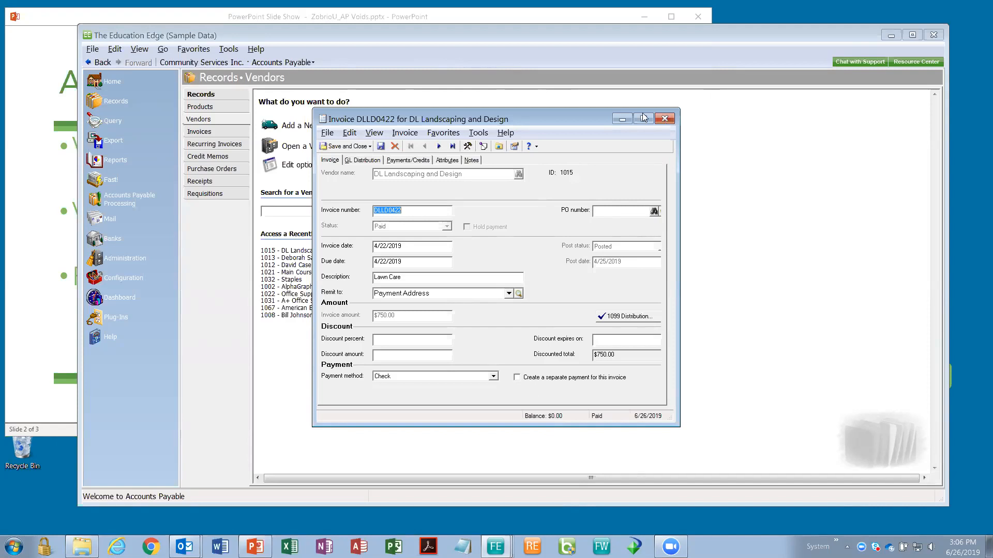
- Close invoice DLLD0422 for DL Landscaping and Design
left_click(665, 118)
- Show the AP Payment Voids and Corrections slide, then return to The Education Edge Vendors page
key("alt+Tab")
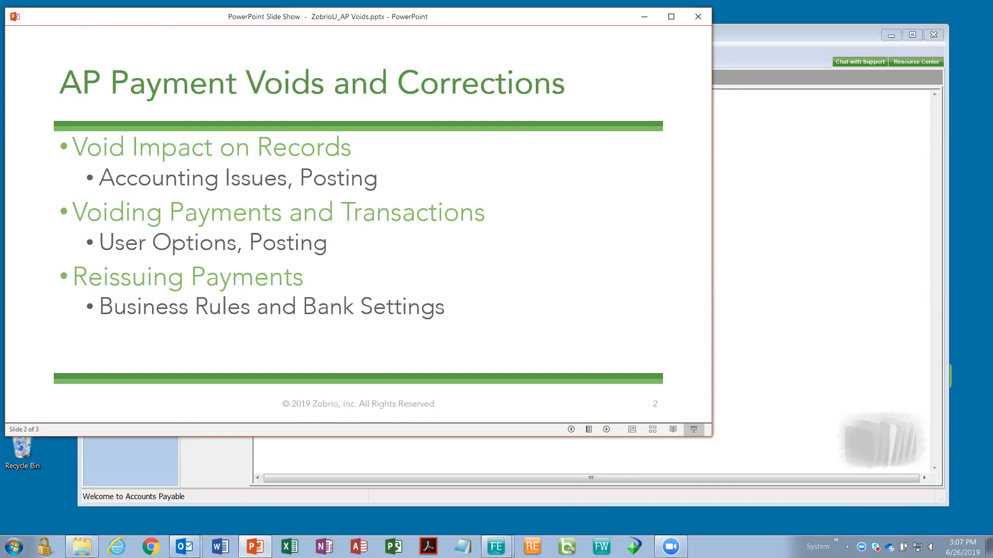
left_click(762, 41)
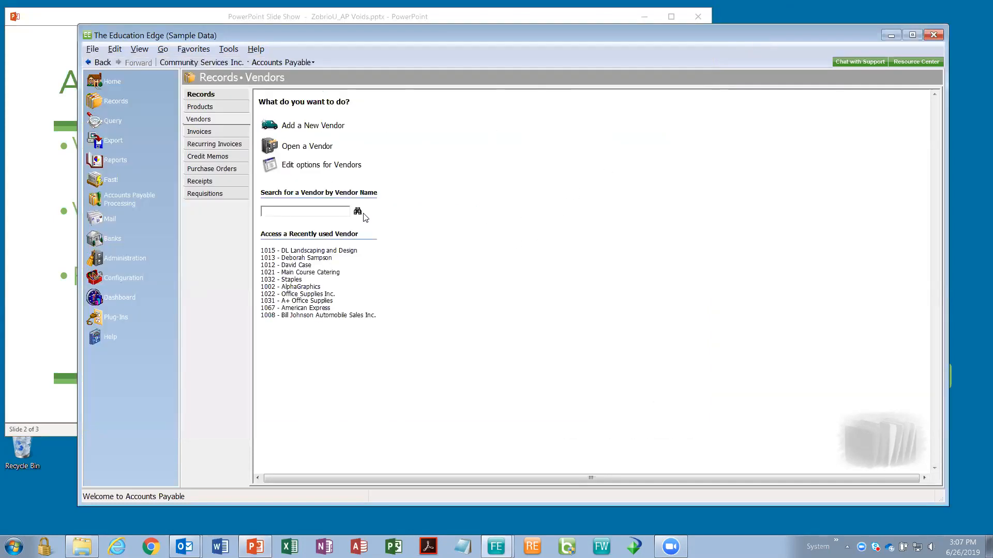
left_click(228, 49)
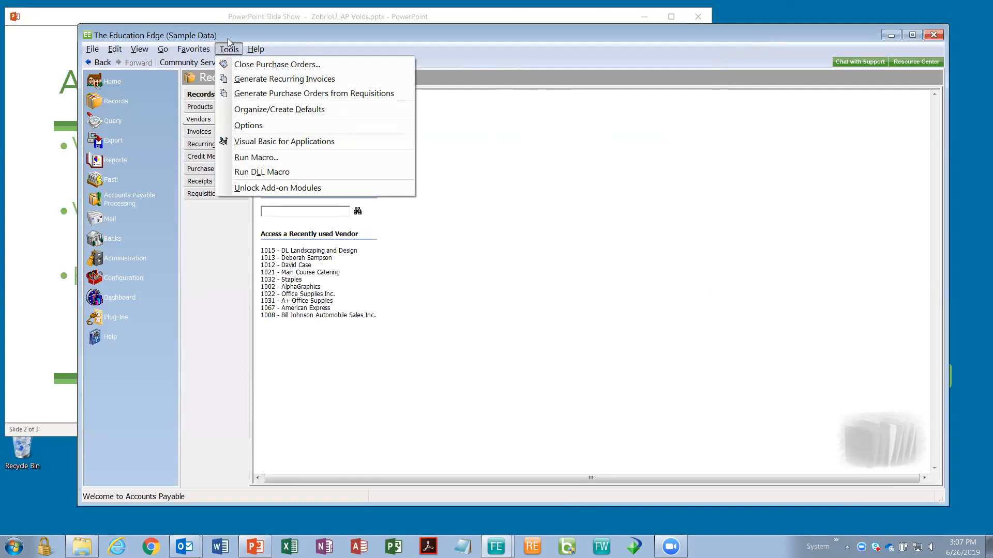
- In Options, switch the Invoice Activity default reversal post date to Today, then back to <Blank>
left_click(253, 125)
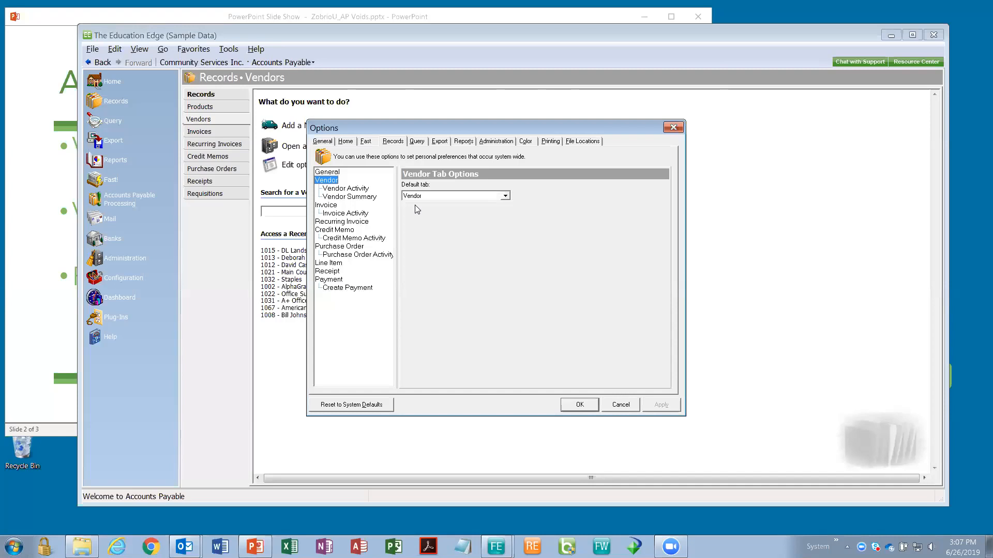
left_click(341, 215)
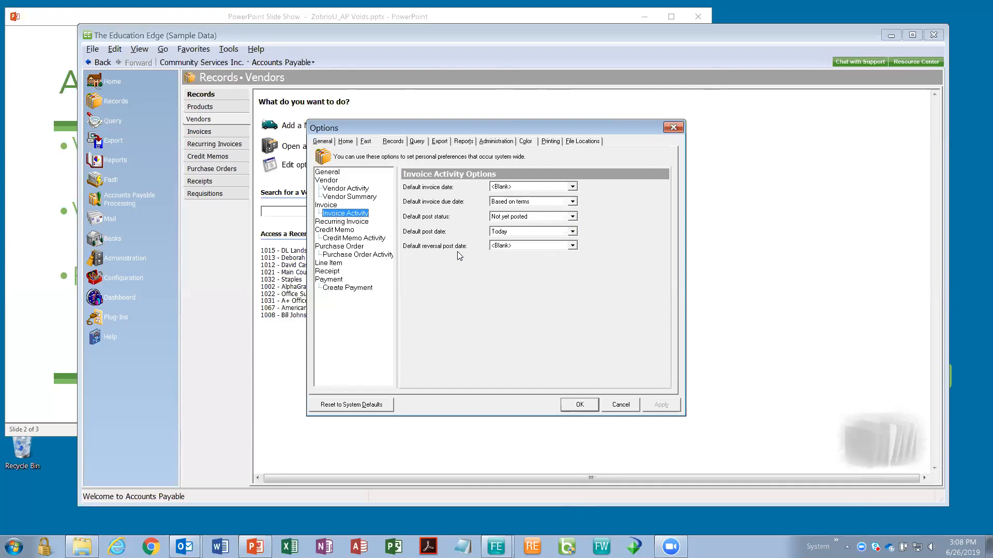
left_click(574, 246)
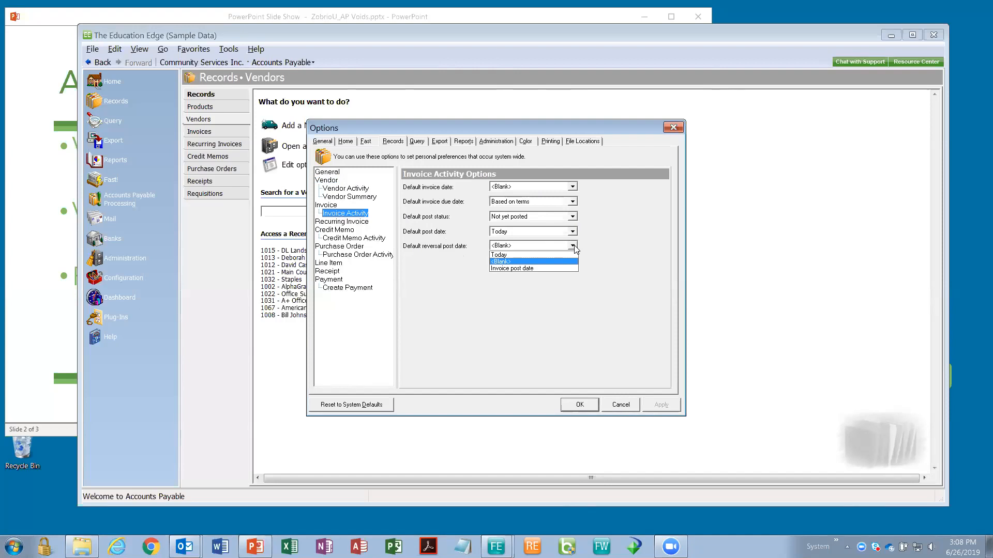
left_click(555, 253)
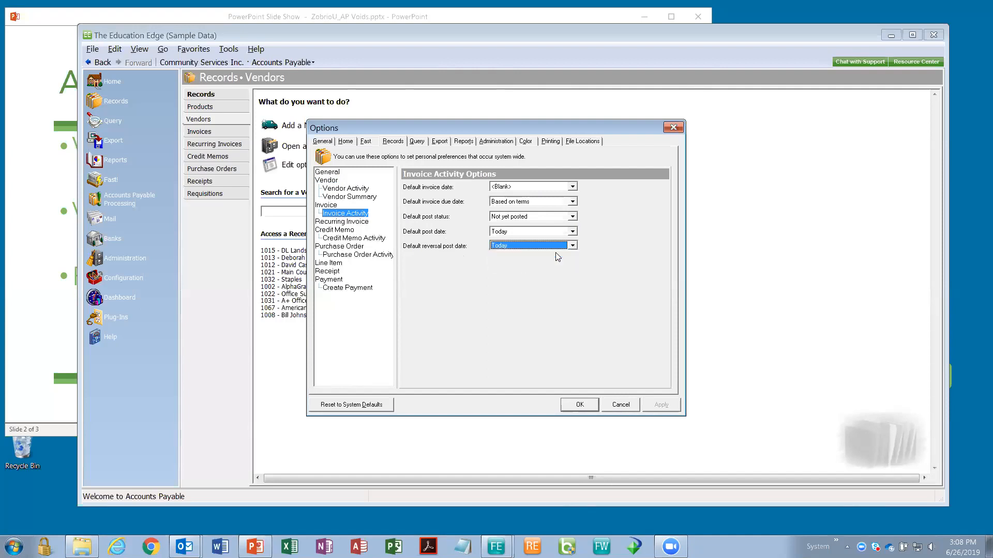
left_click(573, 246)
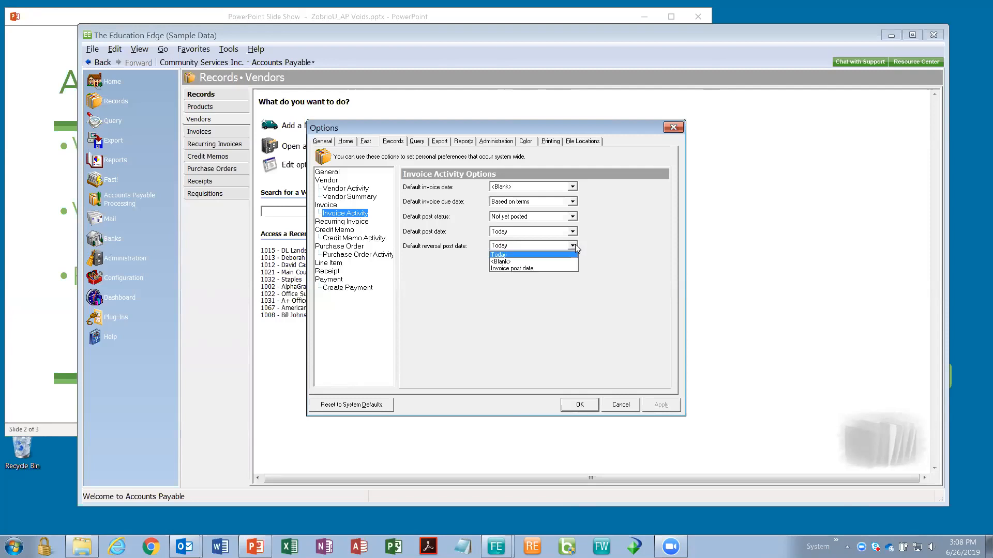
left_click(554, 262)
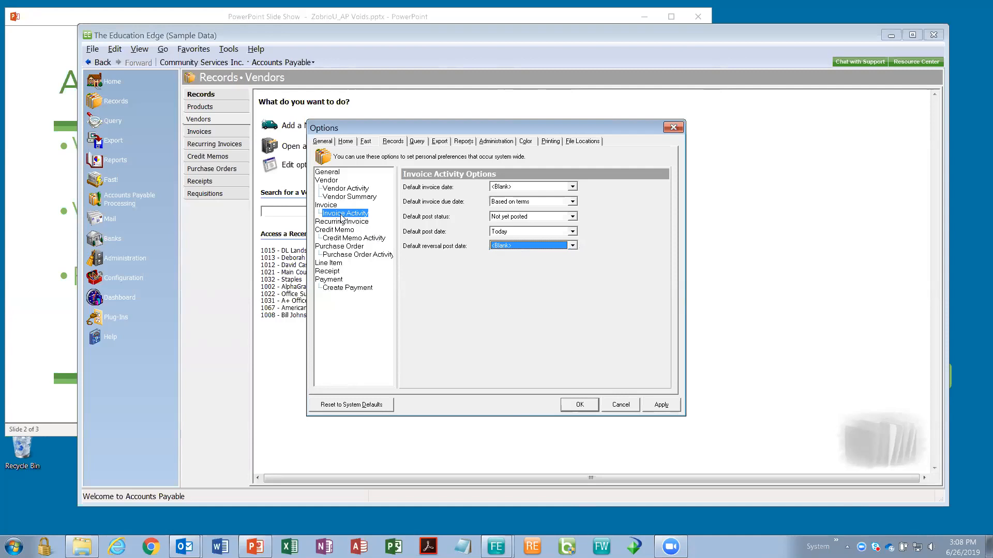
left_click(343, 239)
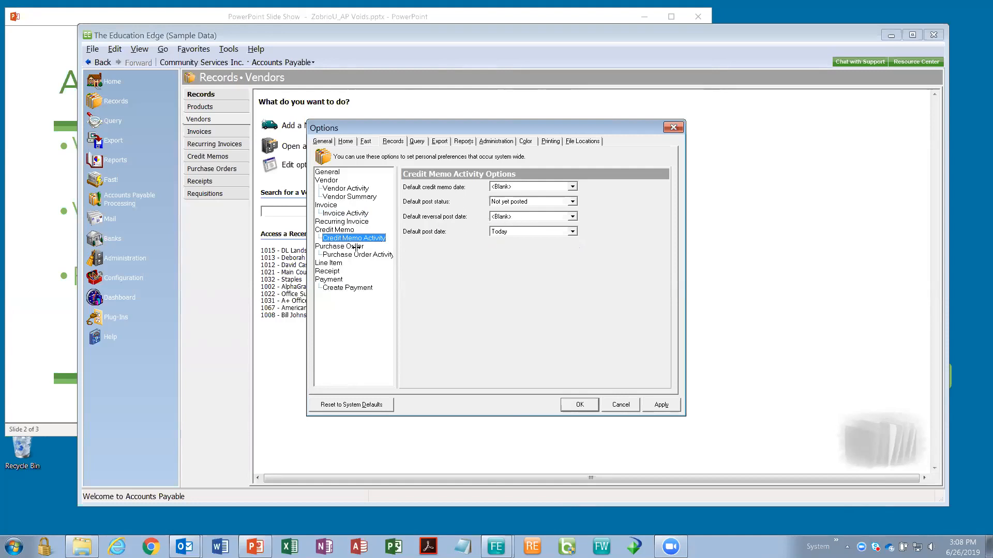
left_click(334, 283)
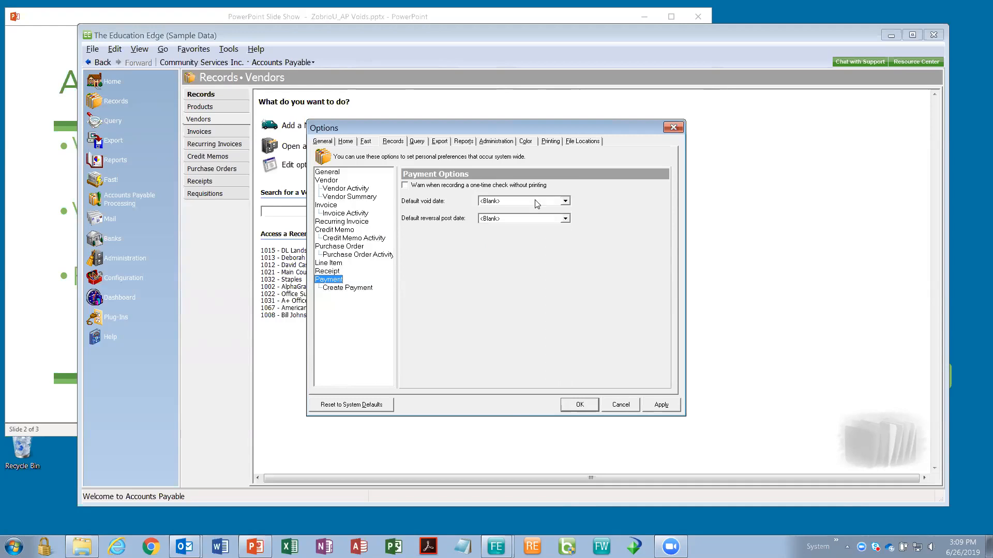
left_click(565, 218)
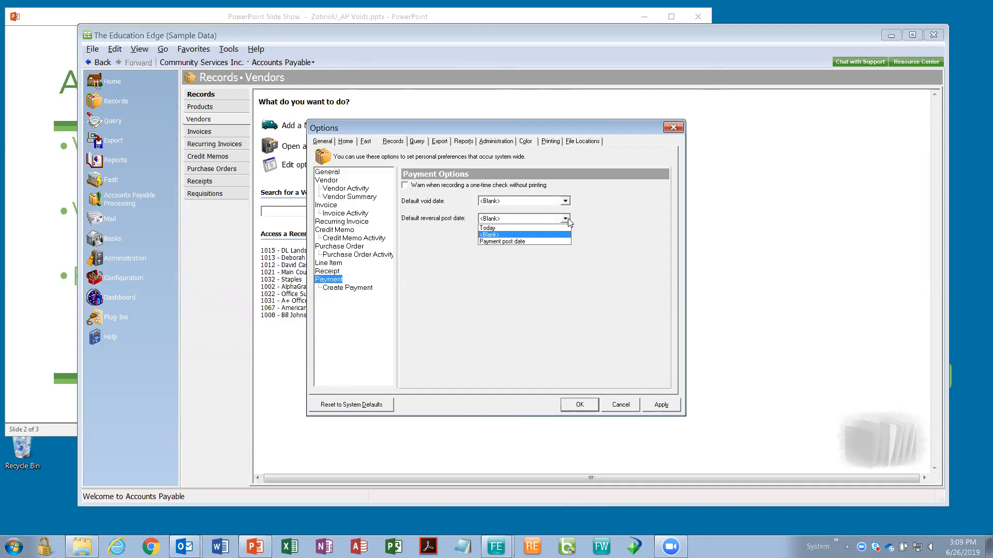
left_click(574, 220)
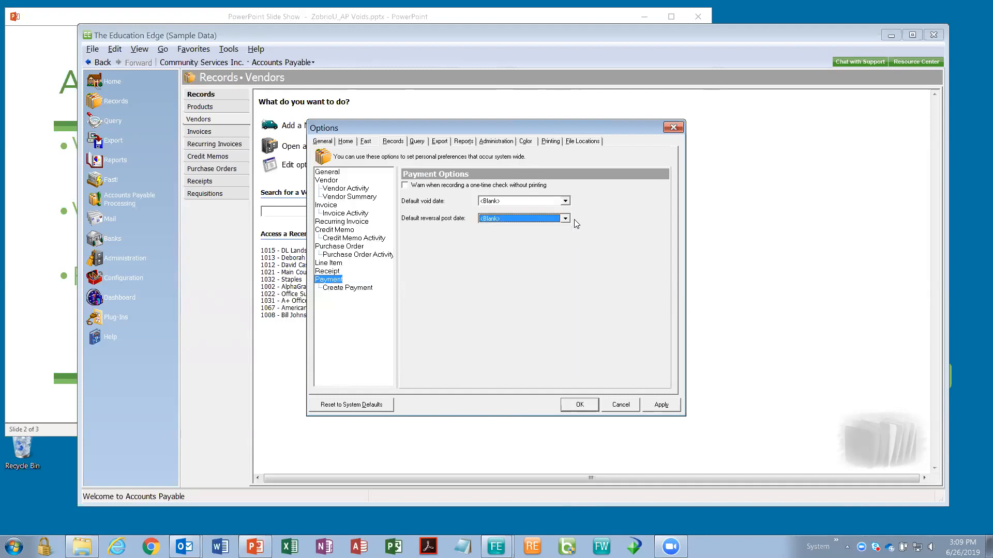
left_click(566, 201)
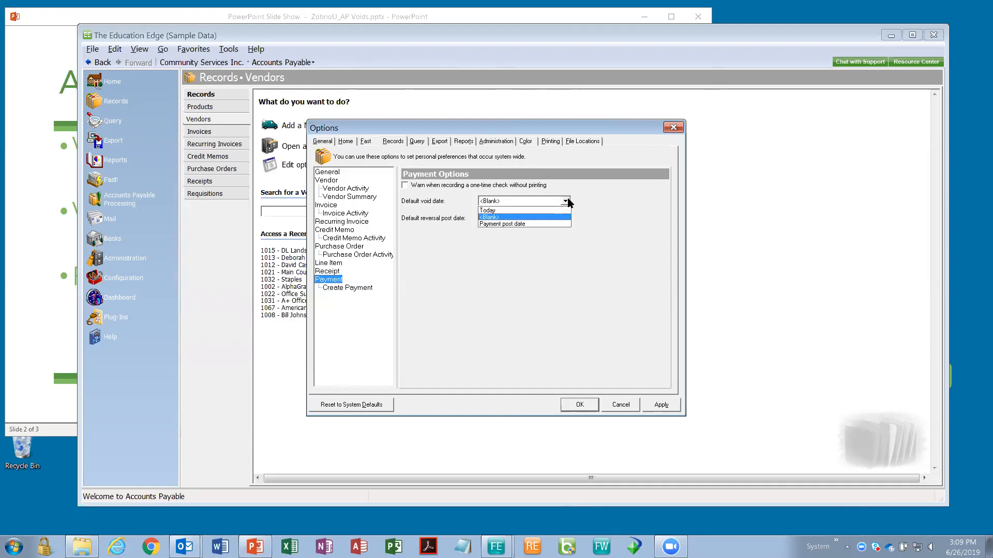
left_click(567, 201)
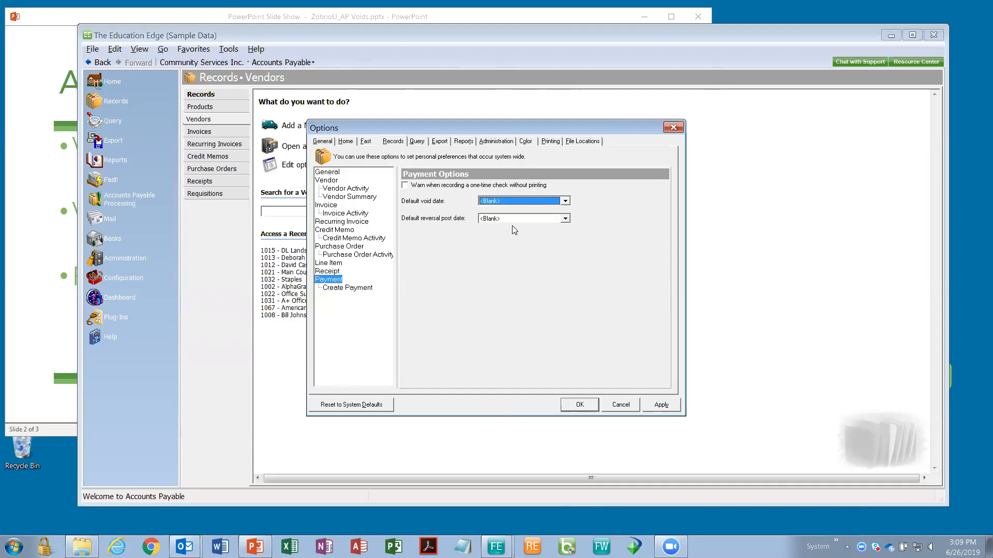
left_click(349, 215)
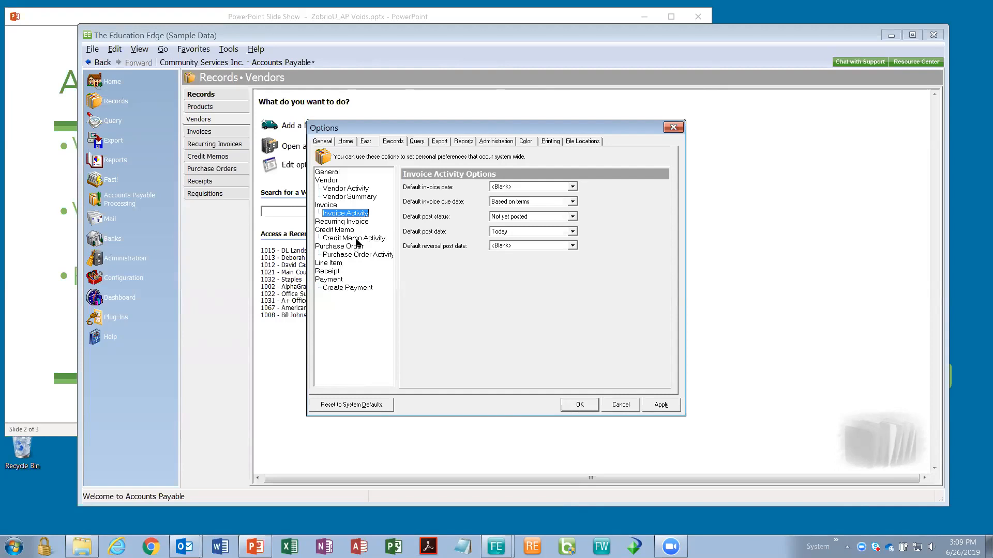
left_click(356, 239)
- Check the Payment and Vendor Activity options (Show deleted transactions on, All Dates), then close Options
left_click(341, 279)
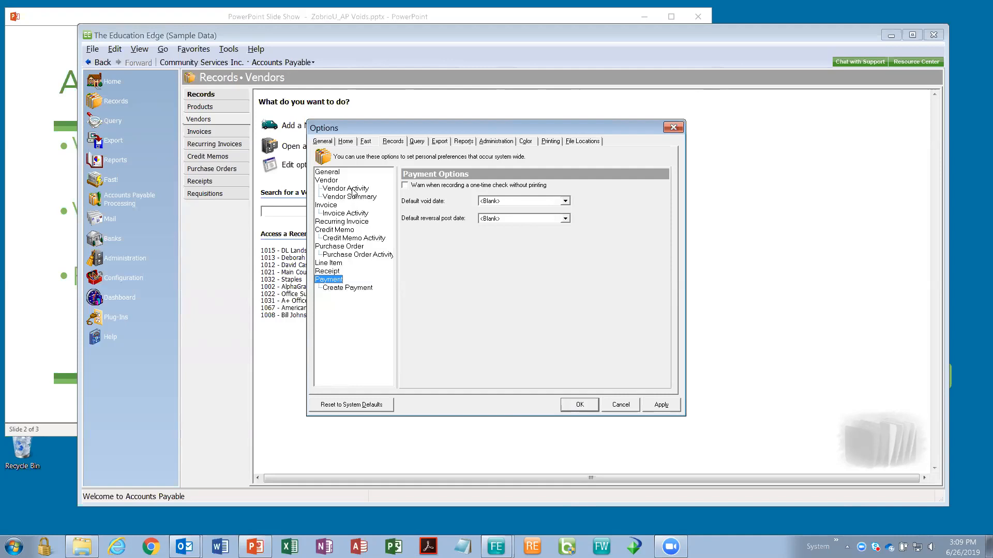
left_click(353, 190)
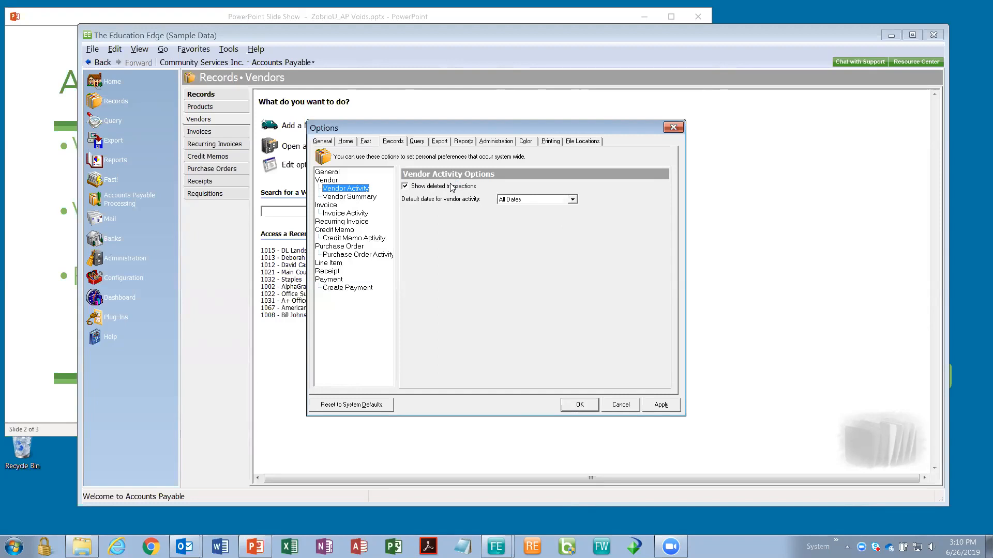
left_click(672, 128)
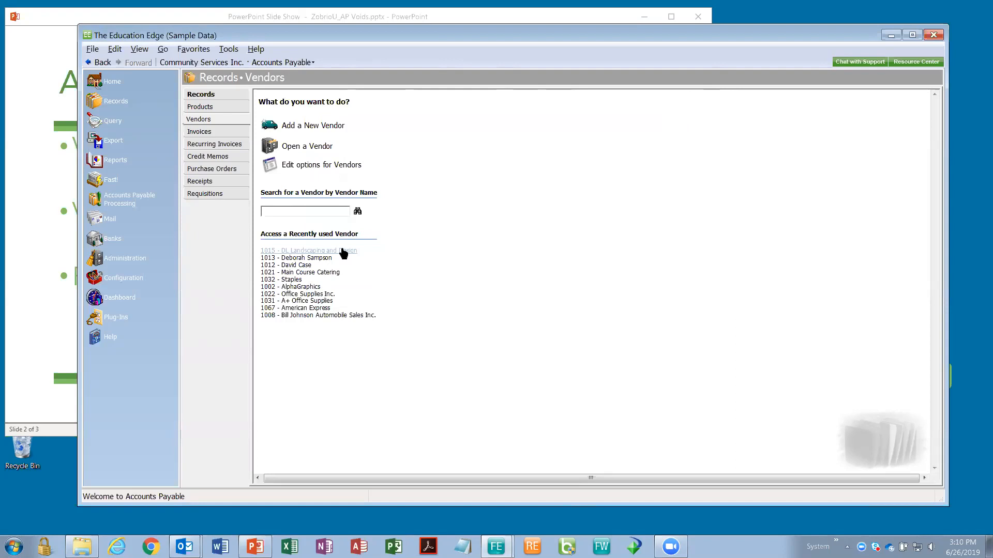
- Open invoice DLLD0422 from vendor 1015 - DL Landscaping and Design's activity list
left_click(344, 254)
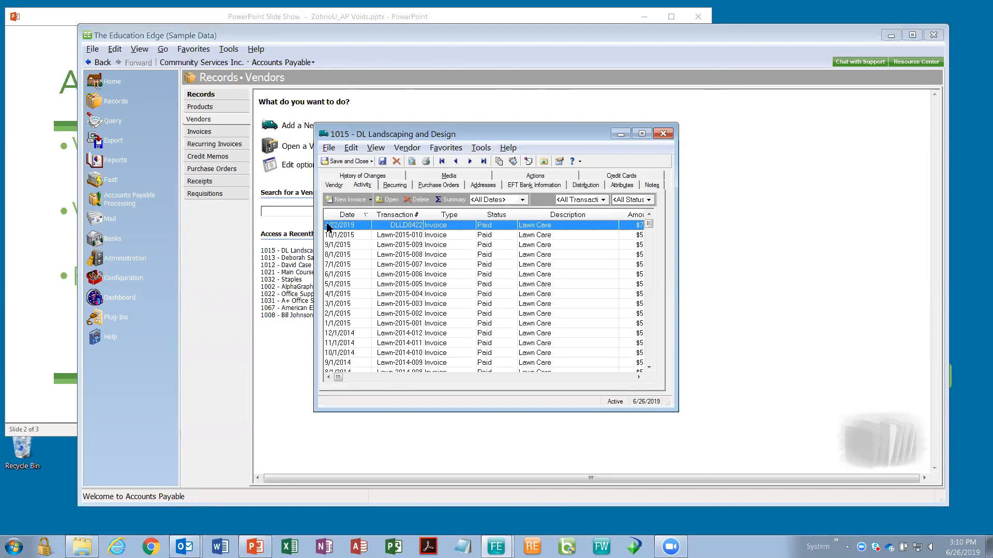
double_click(460, 230)
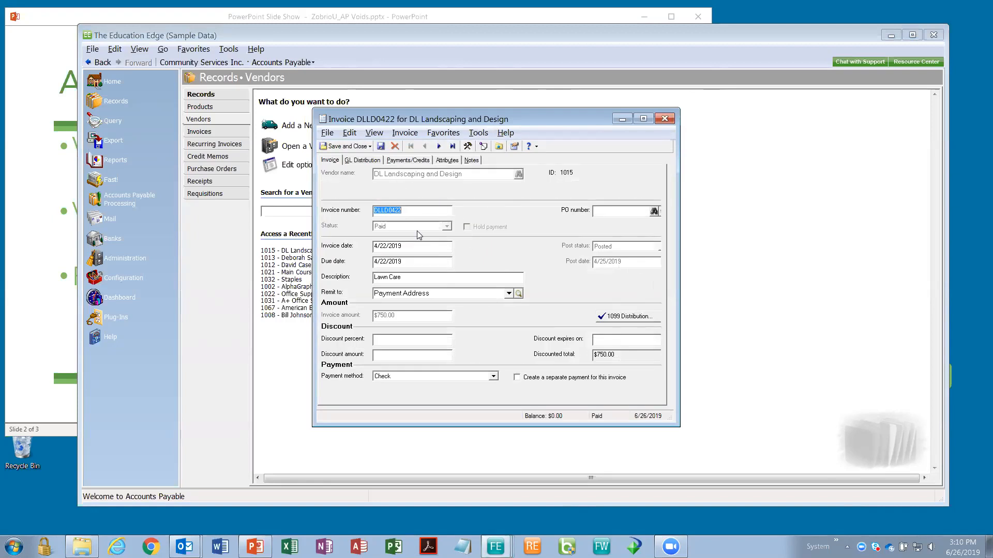
- Review computer check 67592 for $750.00 from the invoice's Payments/Credits, then close both windows
left_click(404, 162)
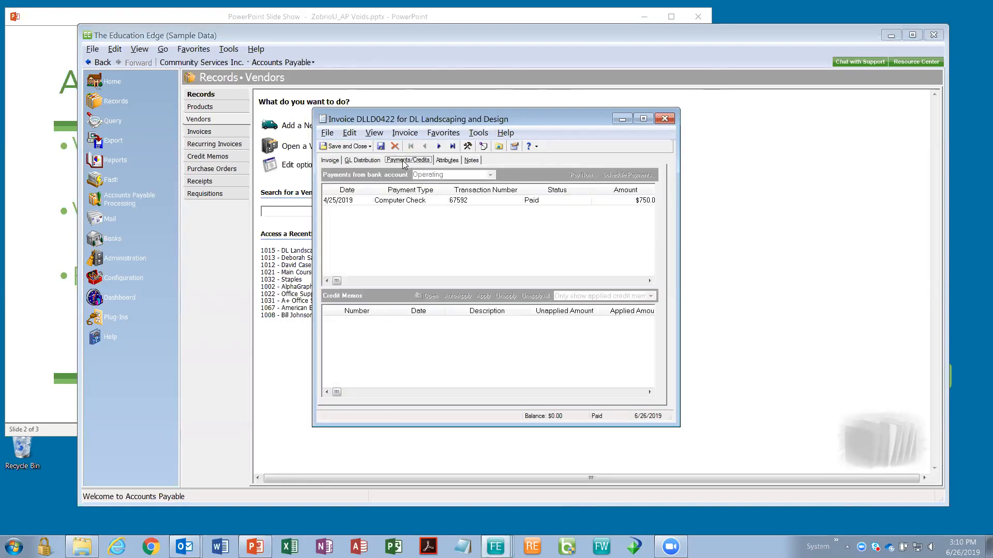
left_click(399, 202)
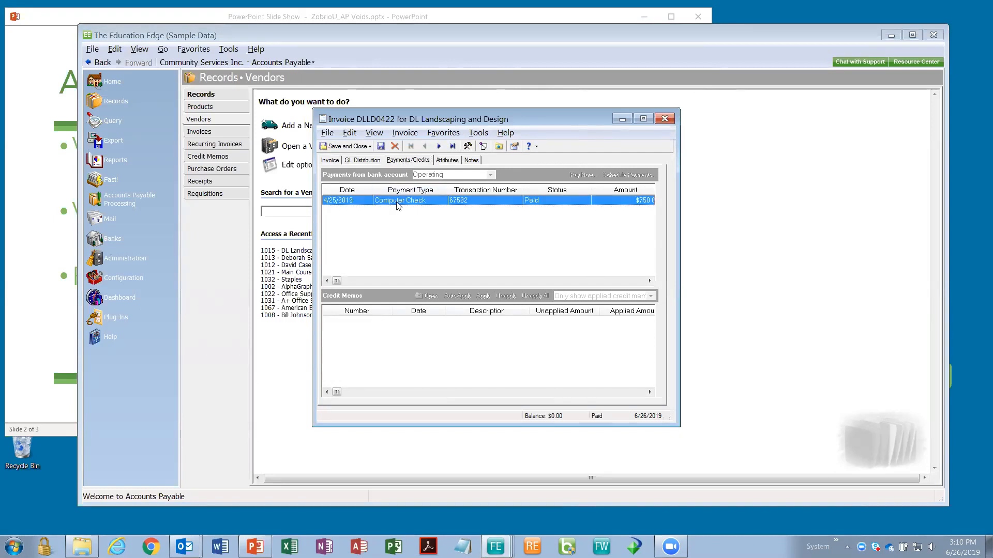
double_click(399, 201)
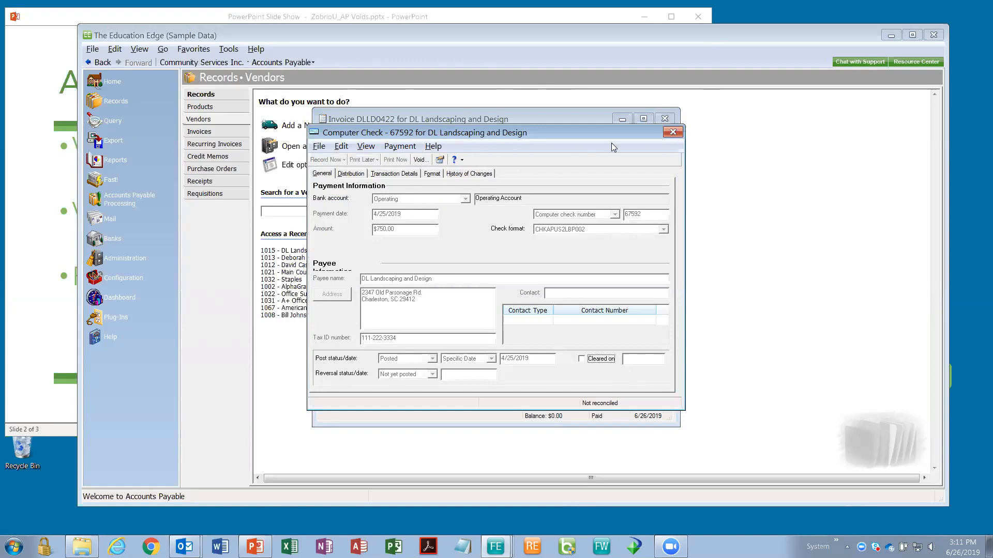
left_click(673, 132)
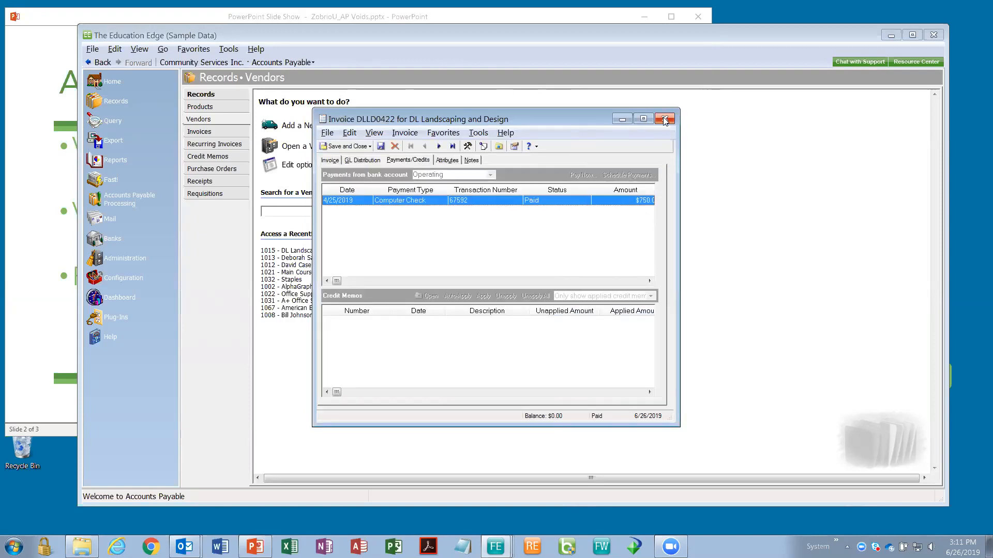
left_click(665, 119)
- Open check 67592 from the Operating account register's 4/25/2019 DL Landscaping row
left_click(663, 134)
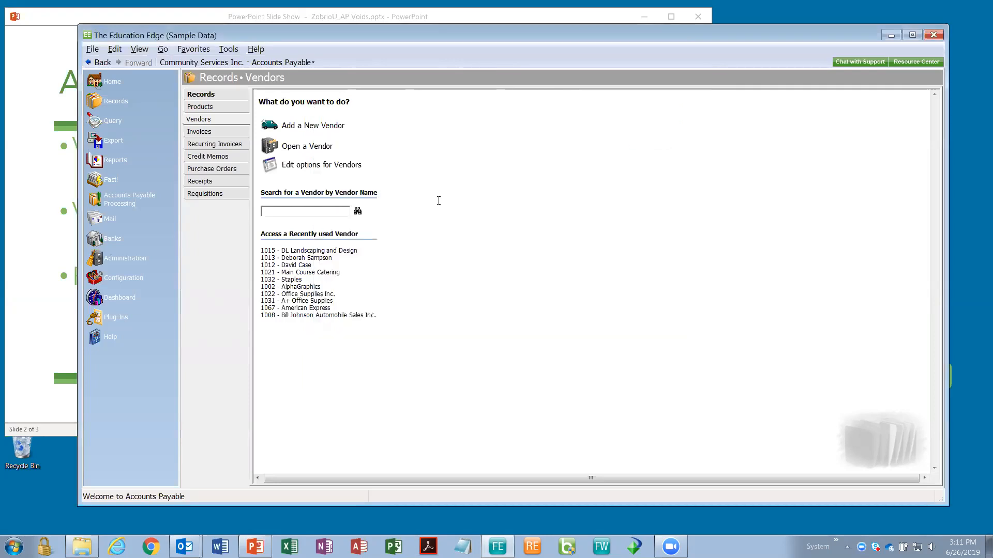
left_click(166, 239)
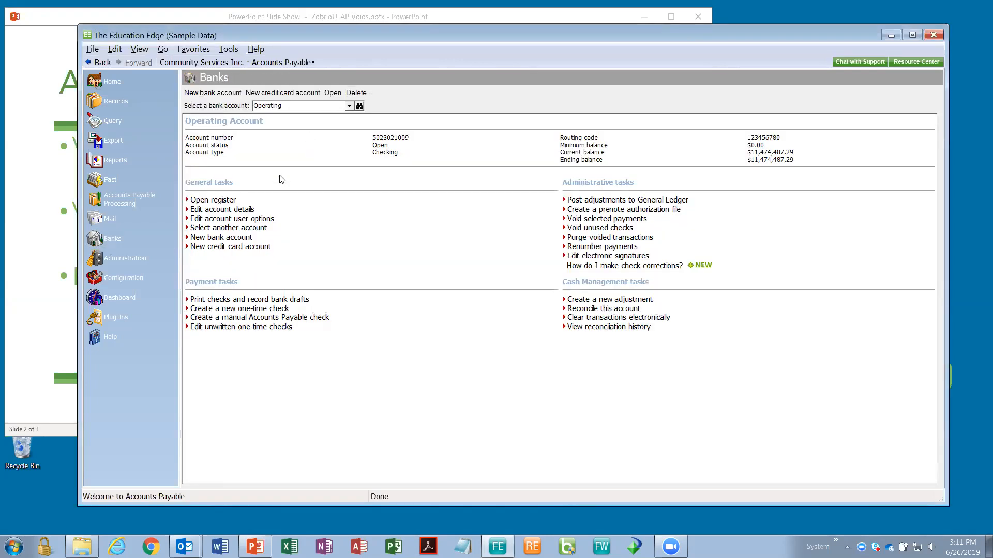
left_click(248, 210)
left_click(213, 200)
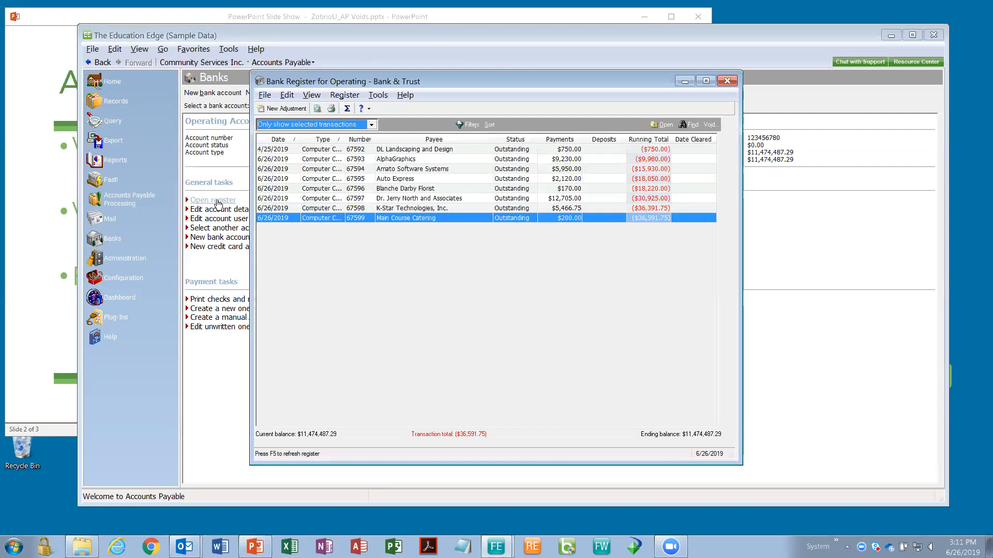
left_click(325, 150)
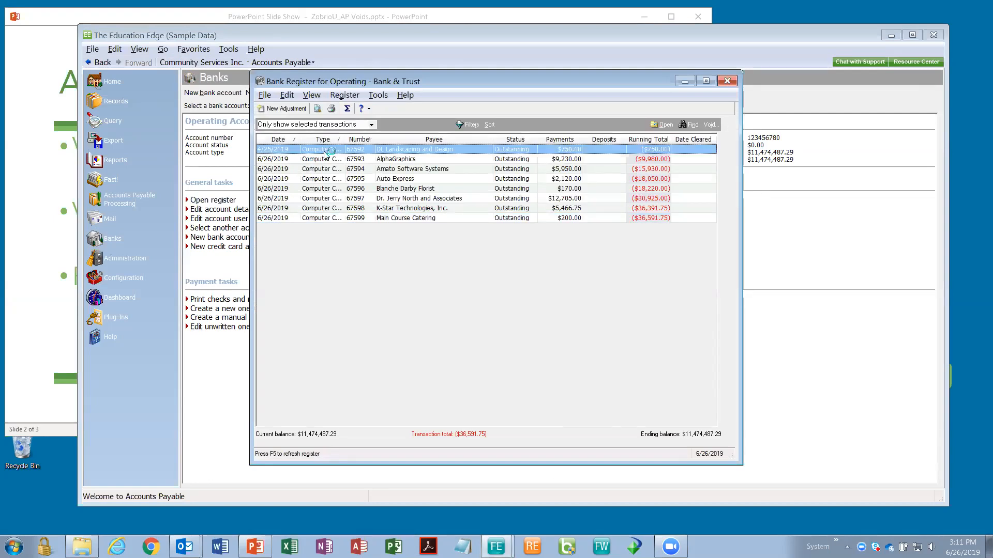
double_click(325, 152)
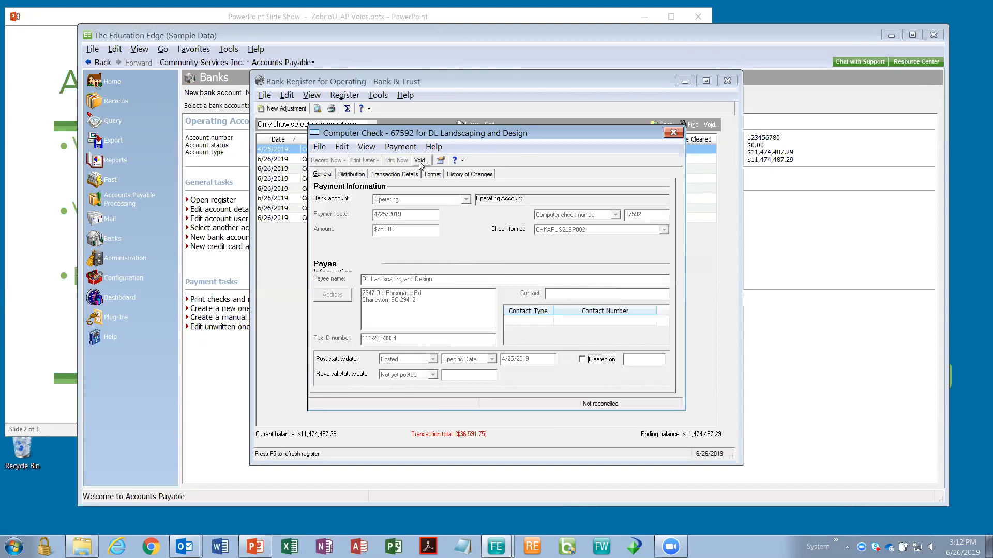
- Start voiding check 67592 from the check's Payment menu
left_click(404, 149)
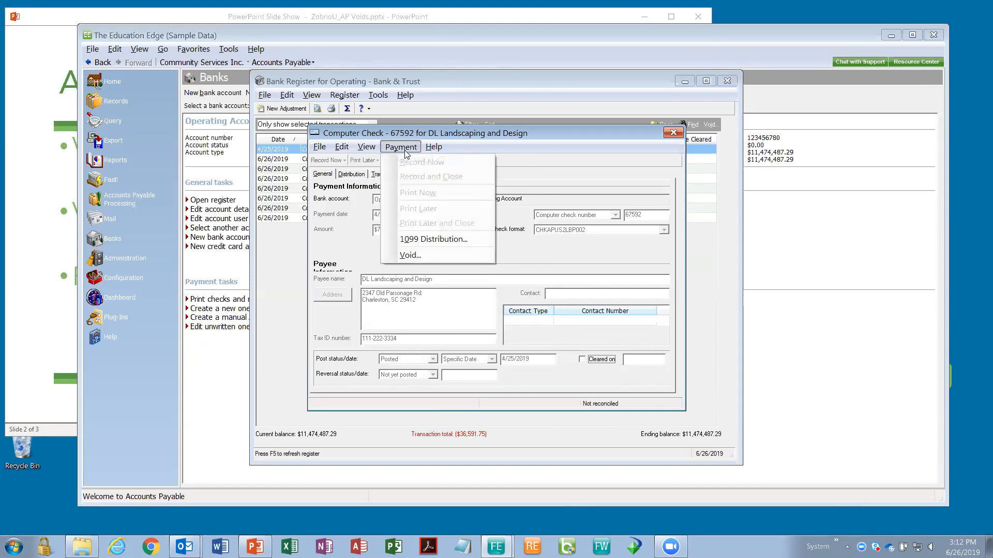
left_click(420, 256)
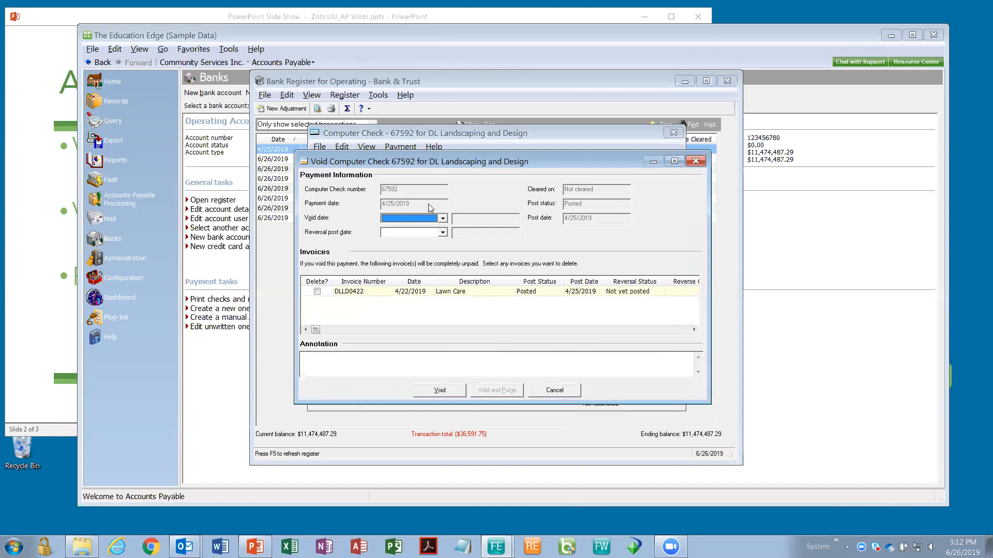
- Choose Today (6/26/2019) for check 67592's Void date and Reversal post date
left_click(444, 220)
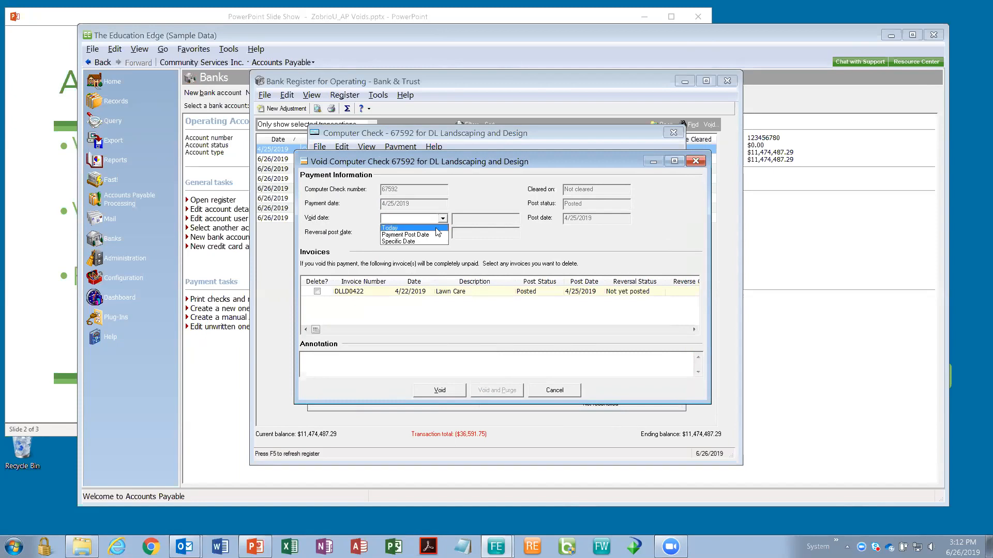
left_click(436, 229)
left_click(443, 233)
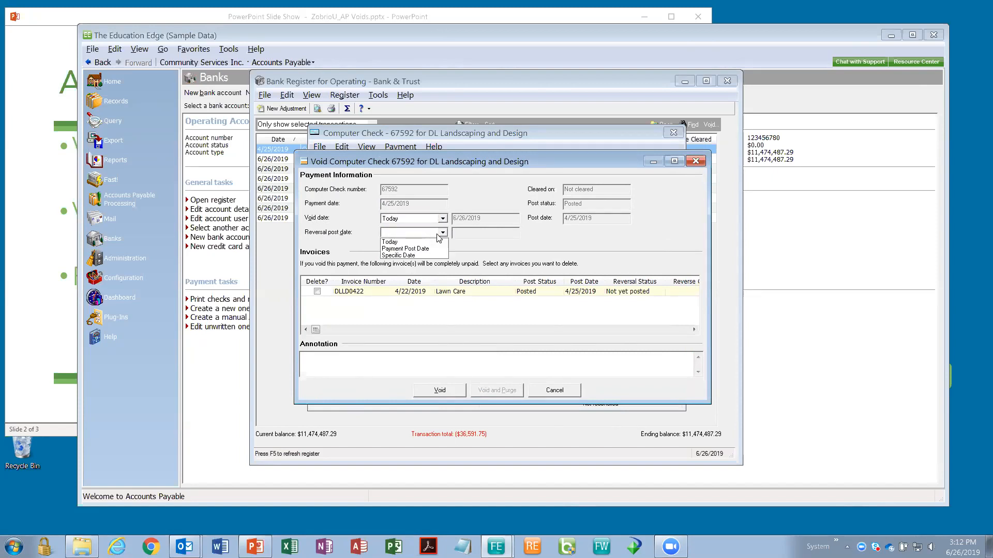
left_click(430, 242)
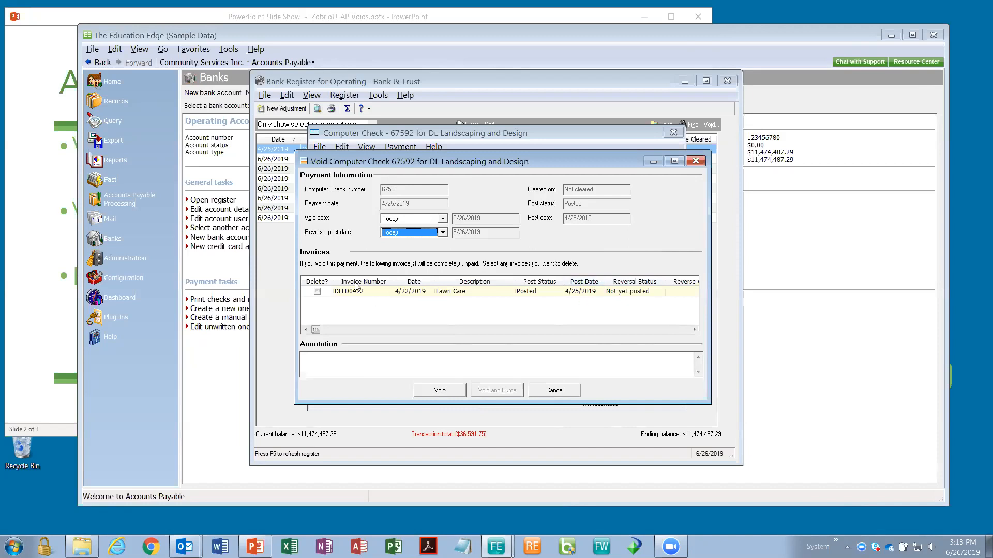
- Set invoice DLLD0422's Reverse On date to Today, leaving its Delete? box unchecked
left_click(317, 293)
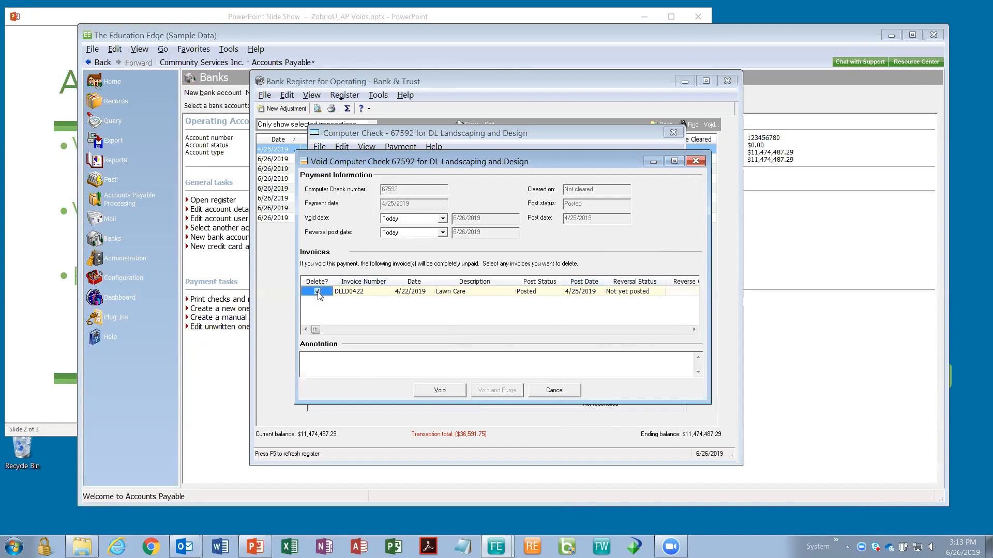
left_click(507, 330)
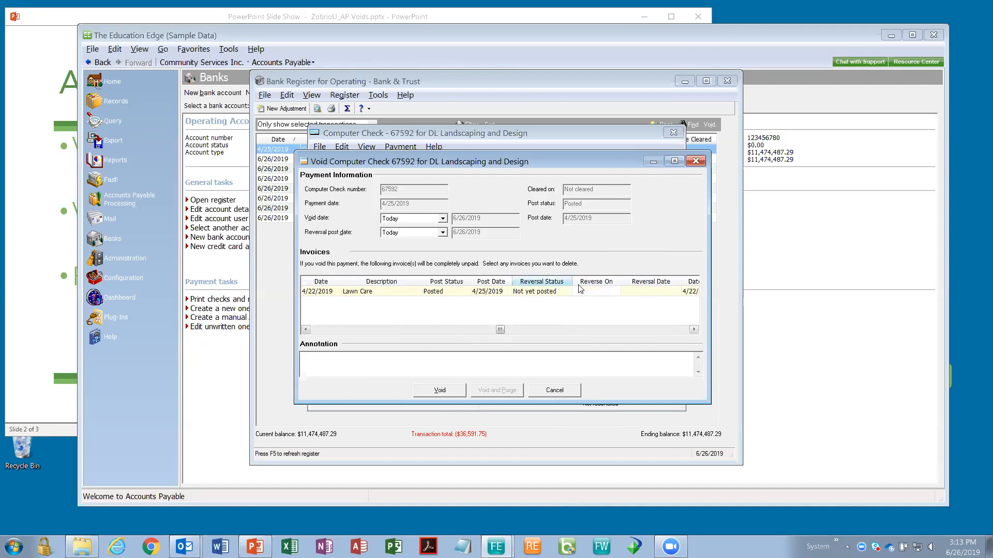
left_click(599, 292)
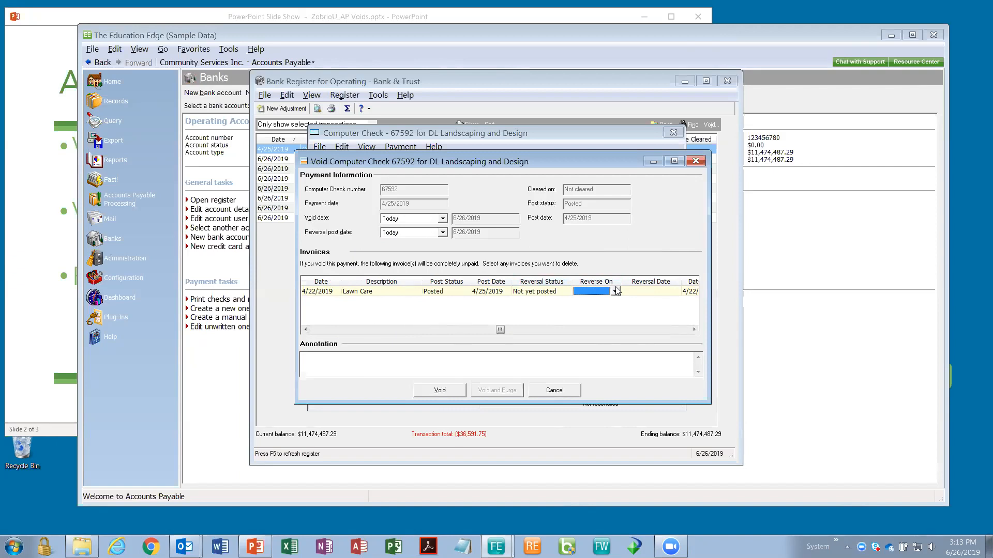
left_click(614, 292)
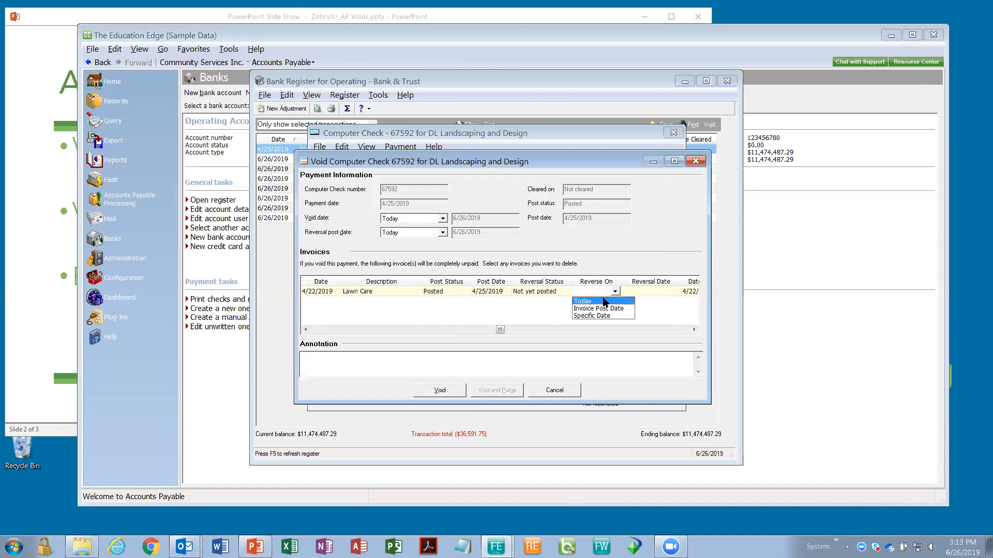
left_click(607, 303)
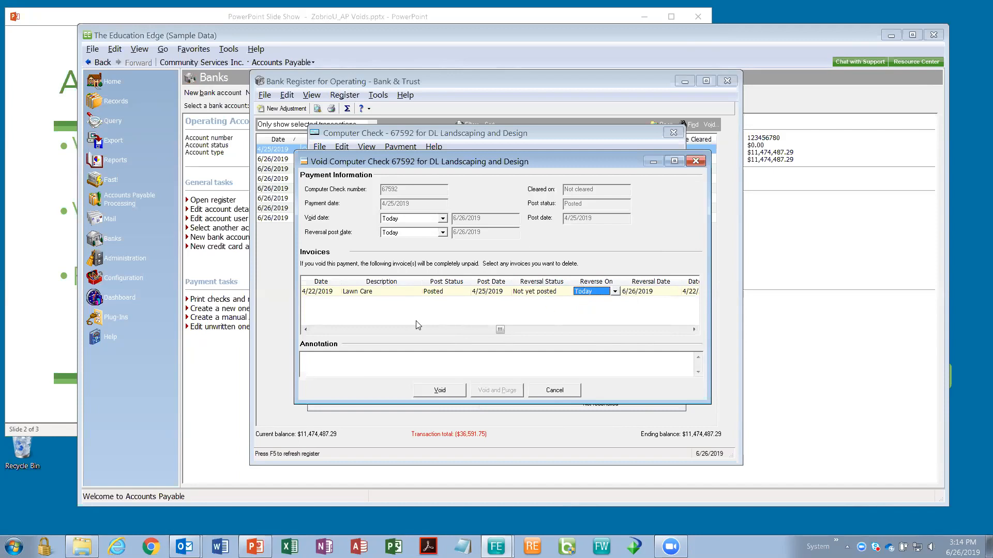
left_click(319, 329)
left_click(320, 330)
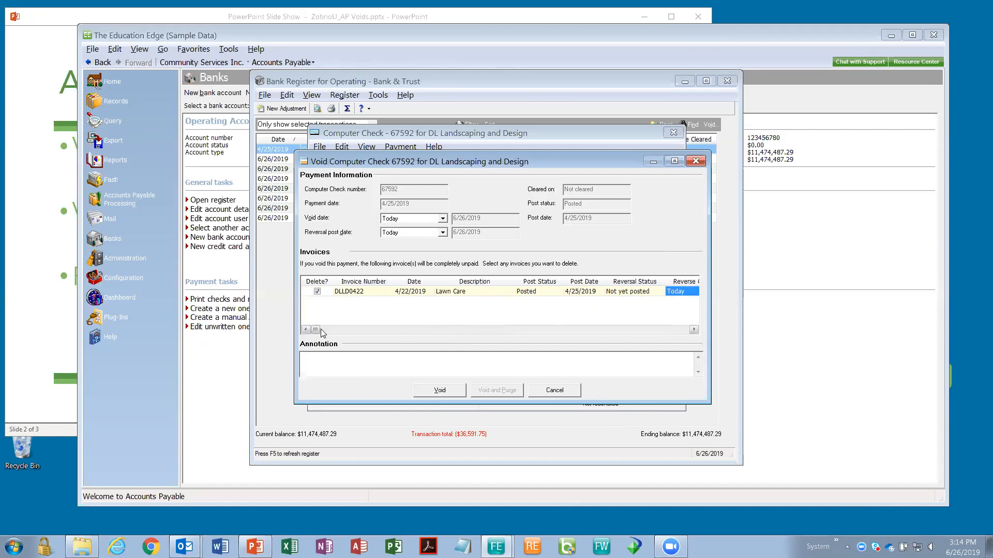
left_click(318, 293)
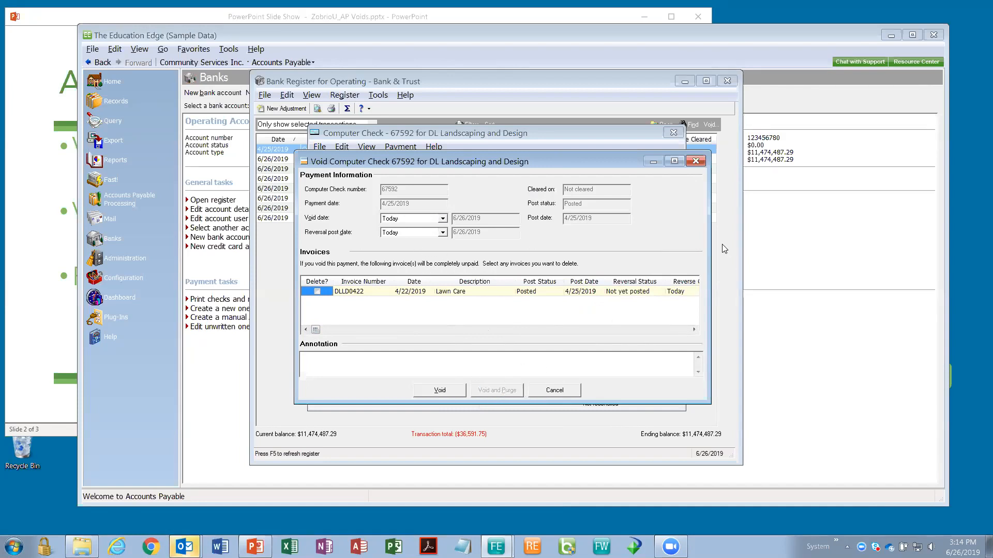
- Void check 67592, confirm the void, and close the check window
left_click(441, 394)
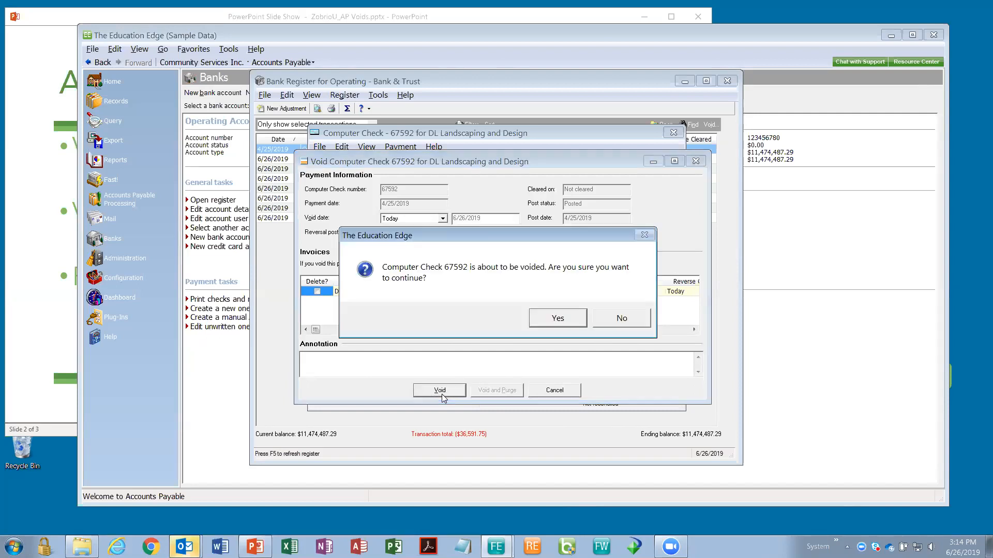
left_click(556, 318)
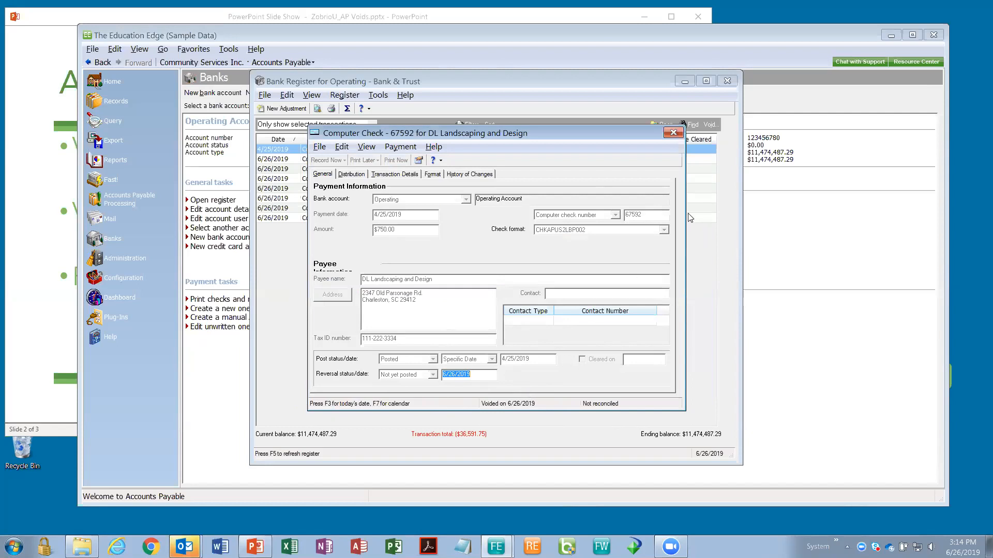
left_click(672, 134)
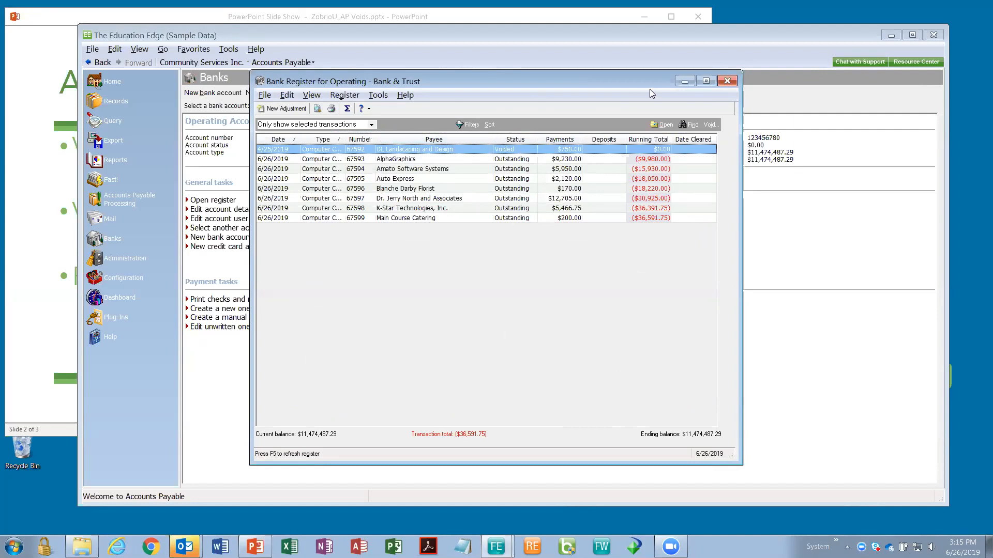
left_click(725, 84)
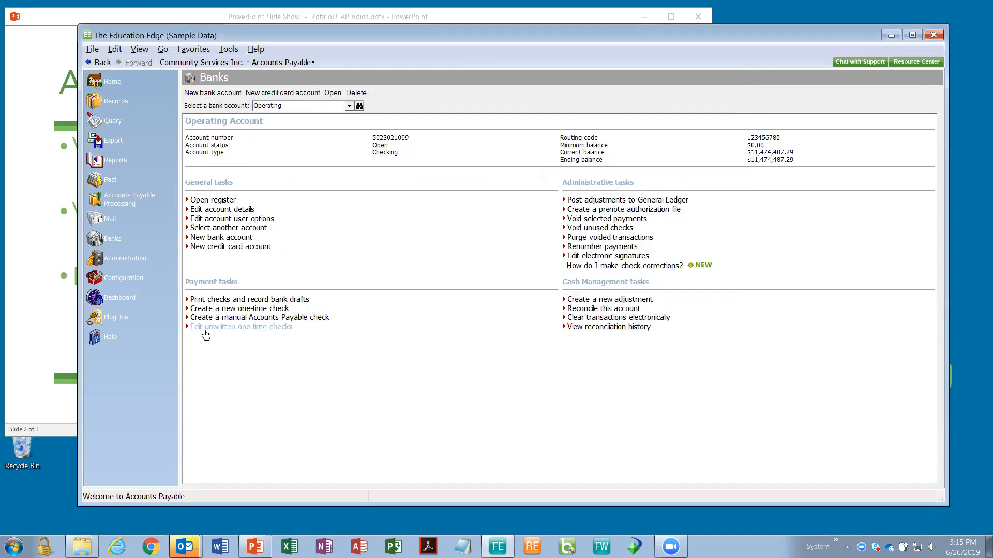
left_click(127, 105)
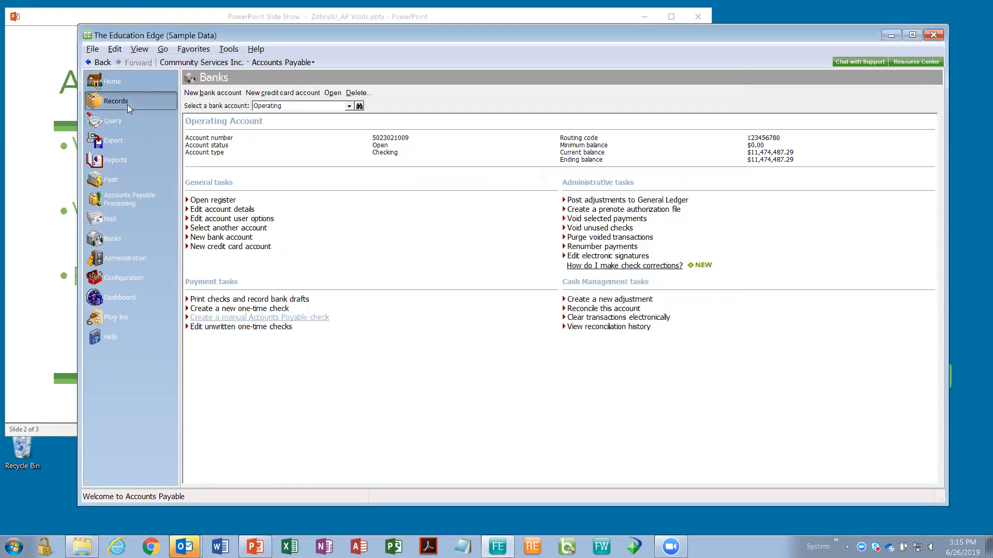
left_click(211, 120)
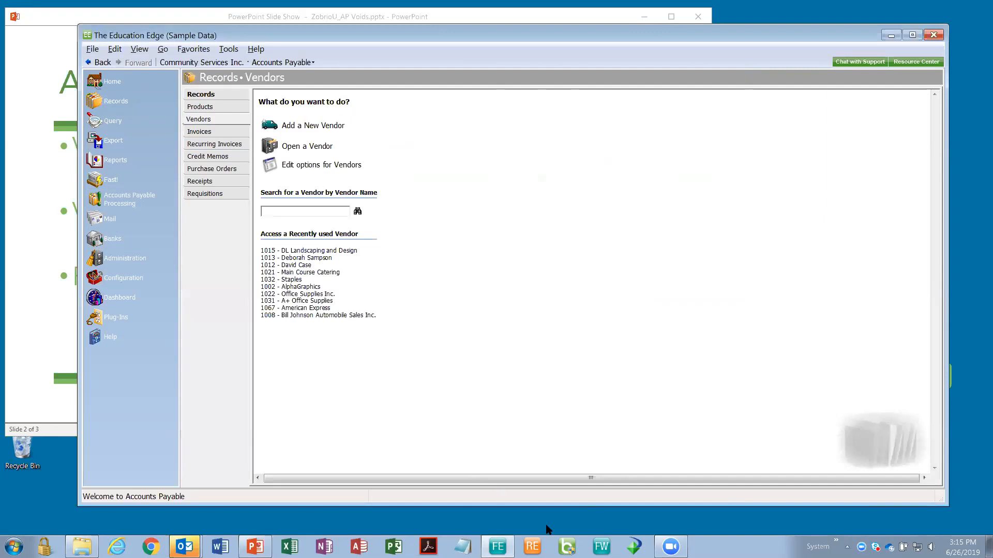
left_click(343, 250)
left_click(361, 186)
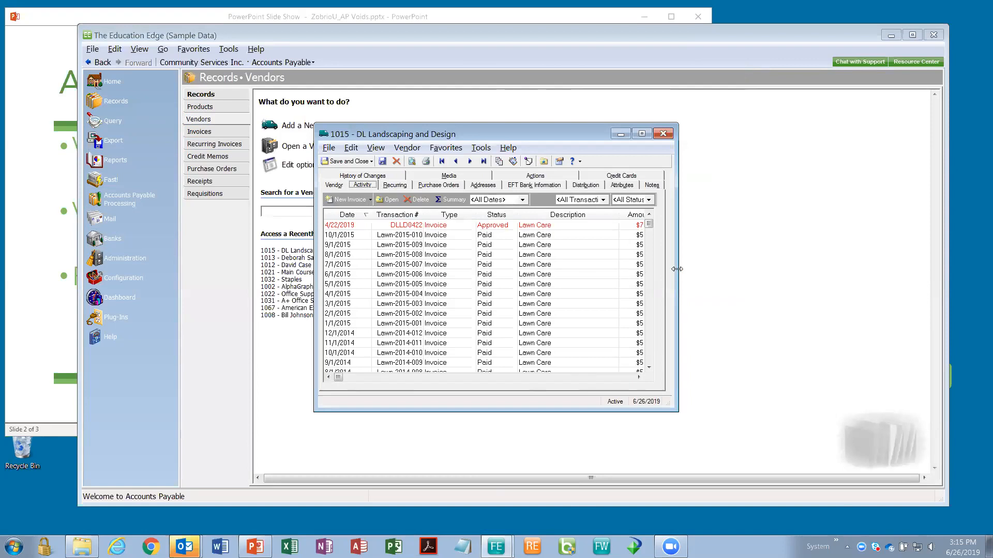
left_click_drag(676, 269, 783, 270)
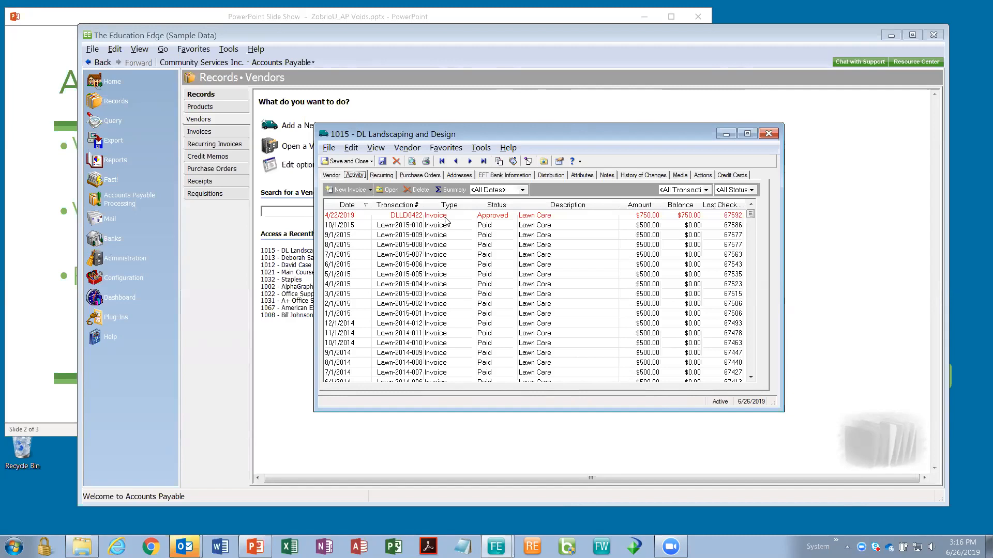
left_click(446, 218)
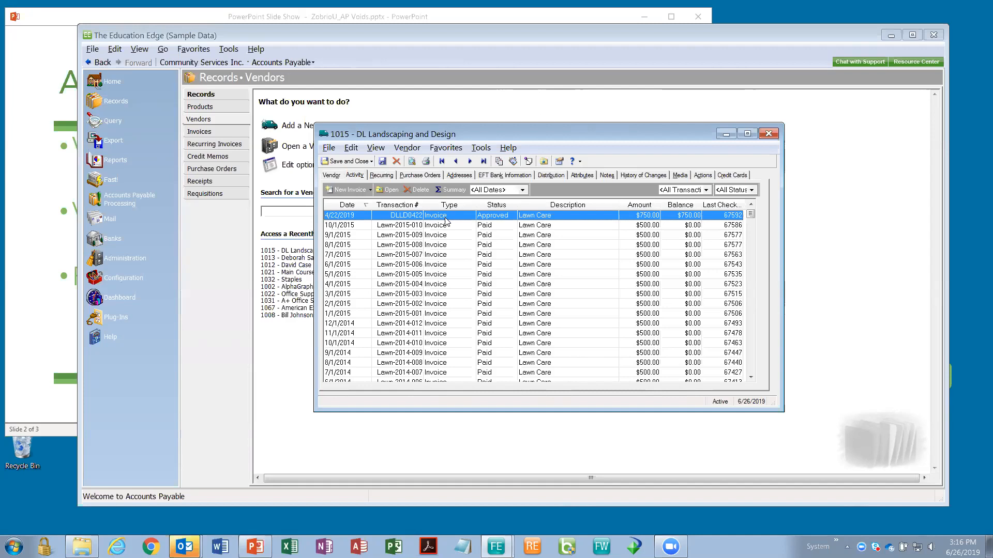
left_click(146, 239)
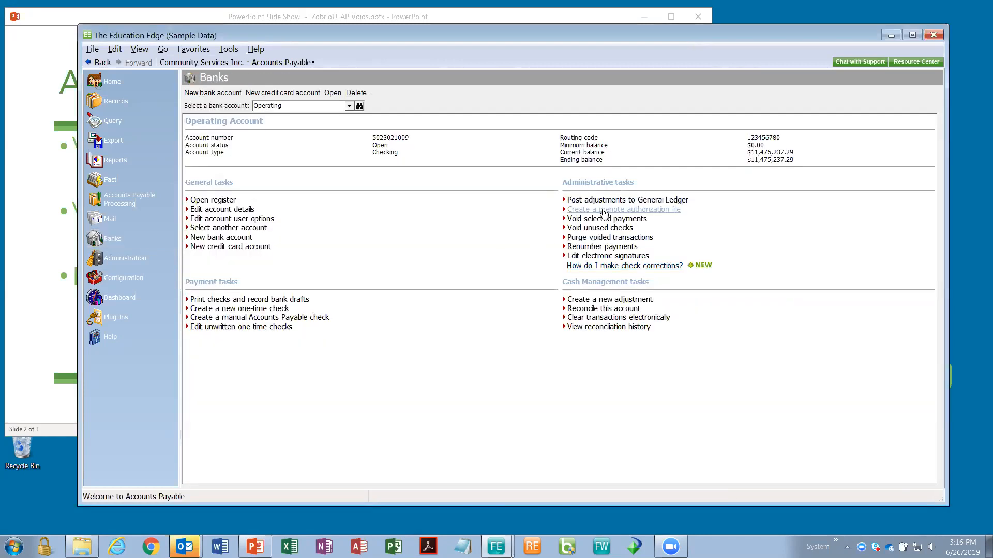
left_click(623, 238)
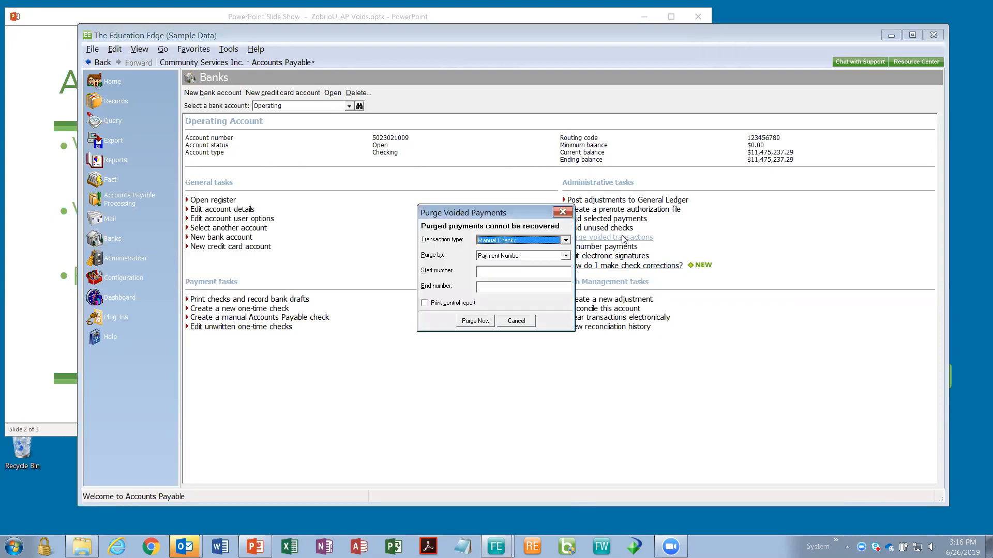
left_click(565, 240)
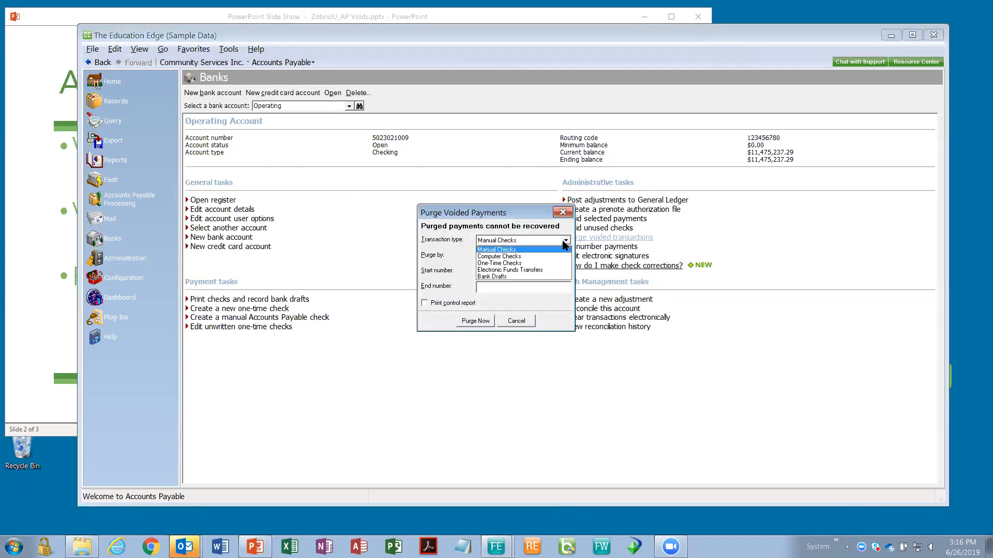
left_click(544, 255)
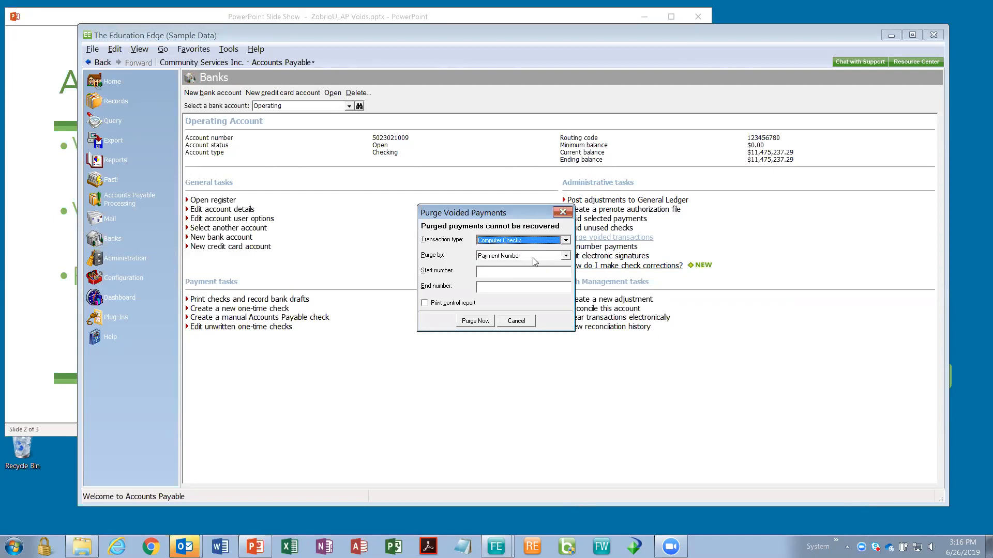
left_click(495, 271)
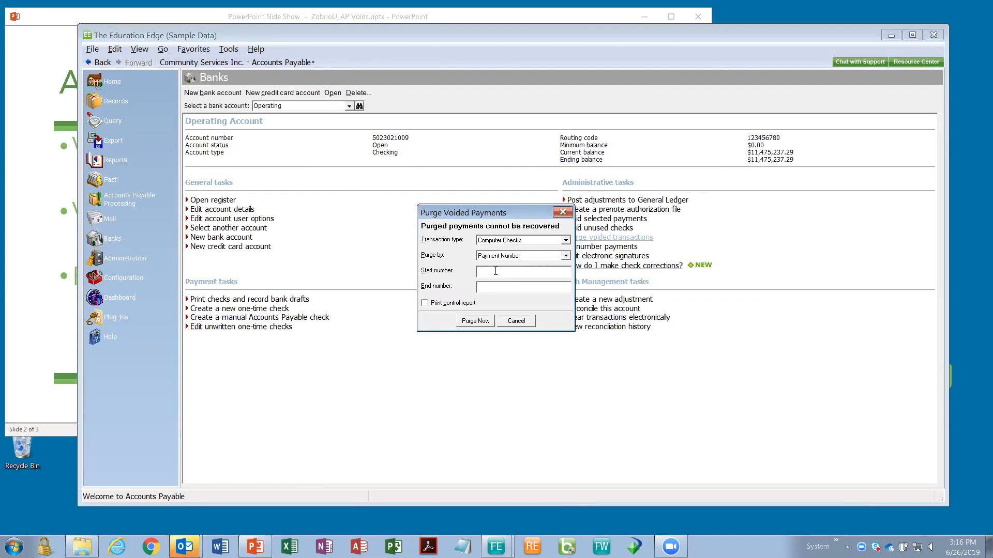
type("6759267592")
left_click(475, 321)
left_click(528, 317)
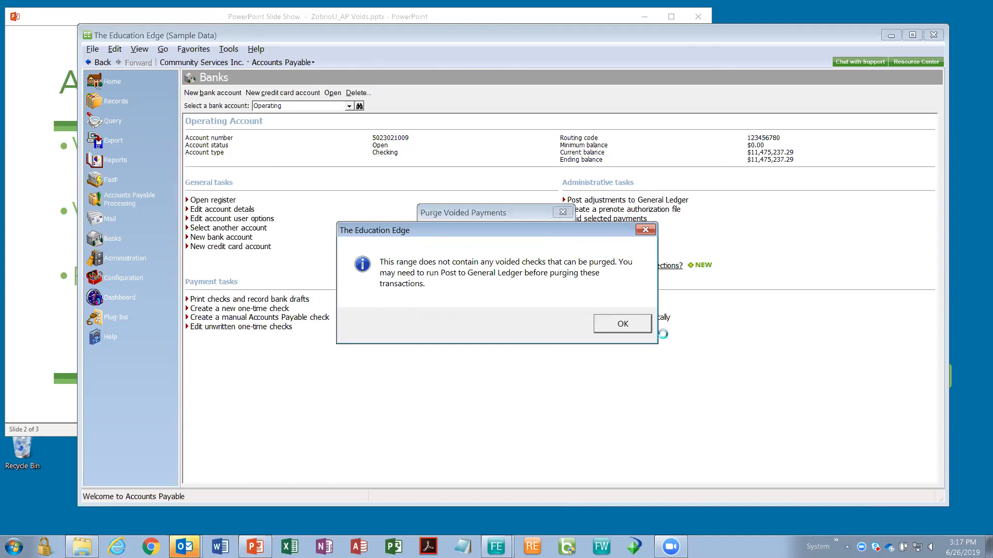
left_click(620, 330)
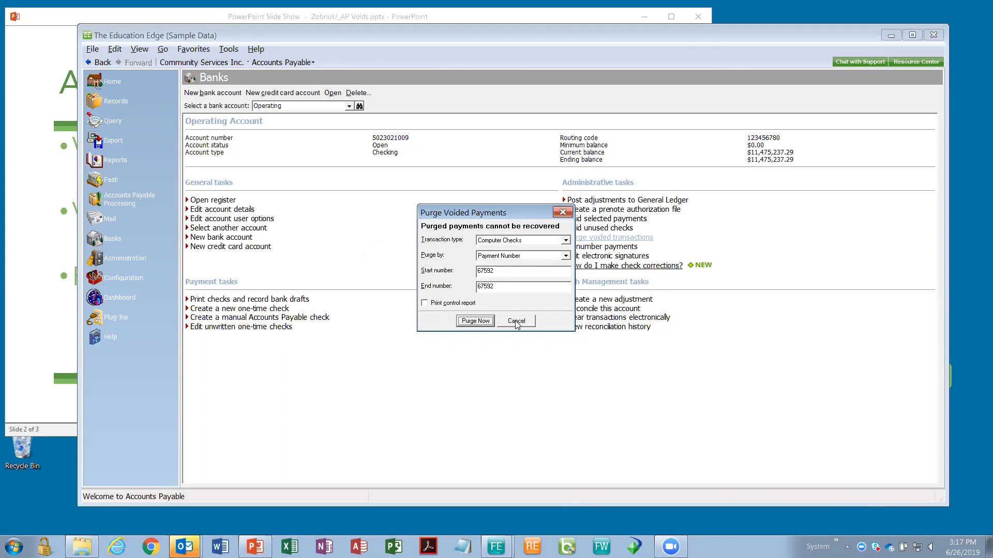
left_click_drag(487, 218, 447, 217)
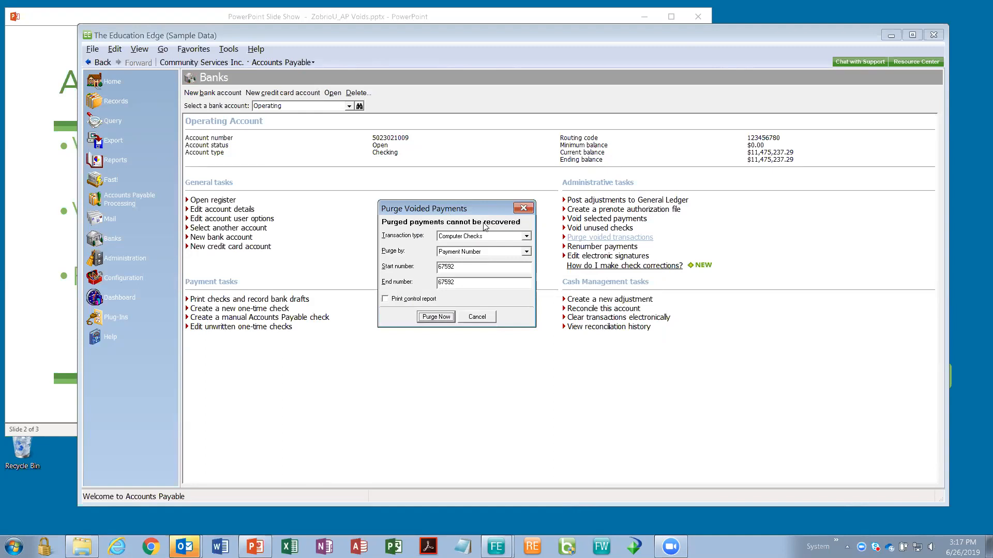
left_click(477, 316)
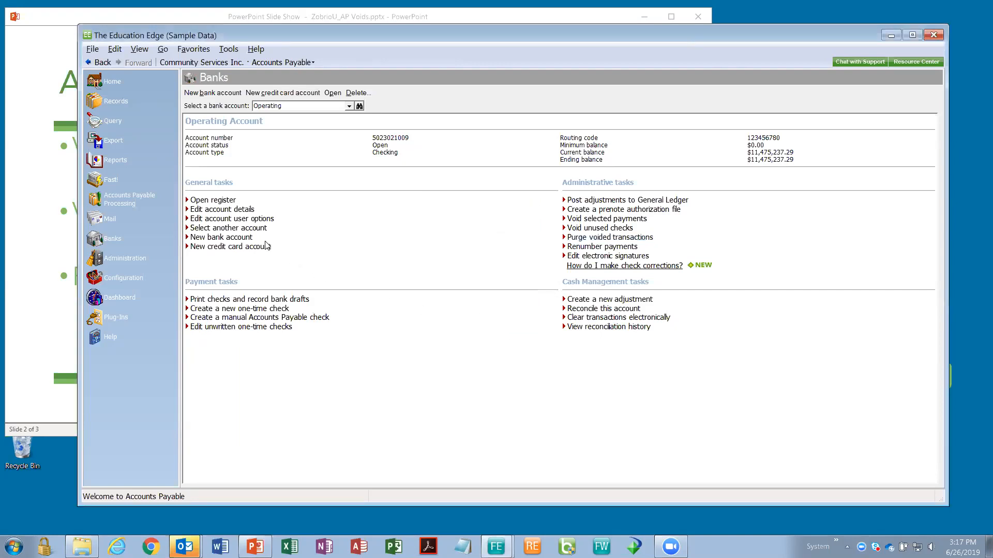
left_click(234, 212)
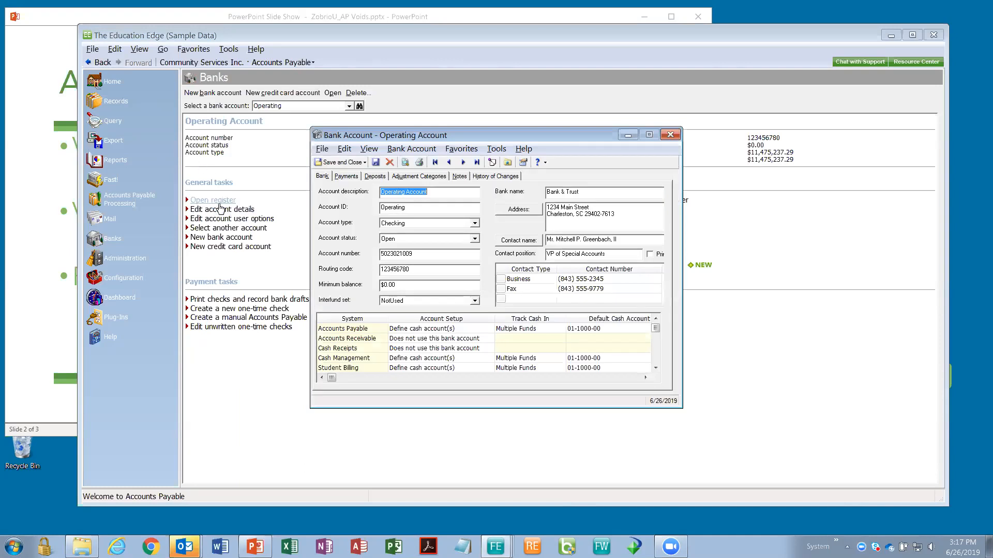
left_click(346, 176)
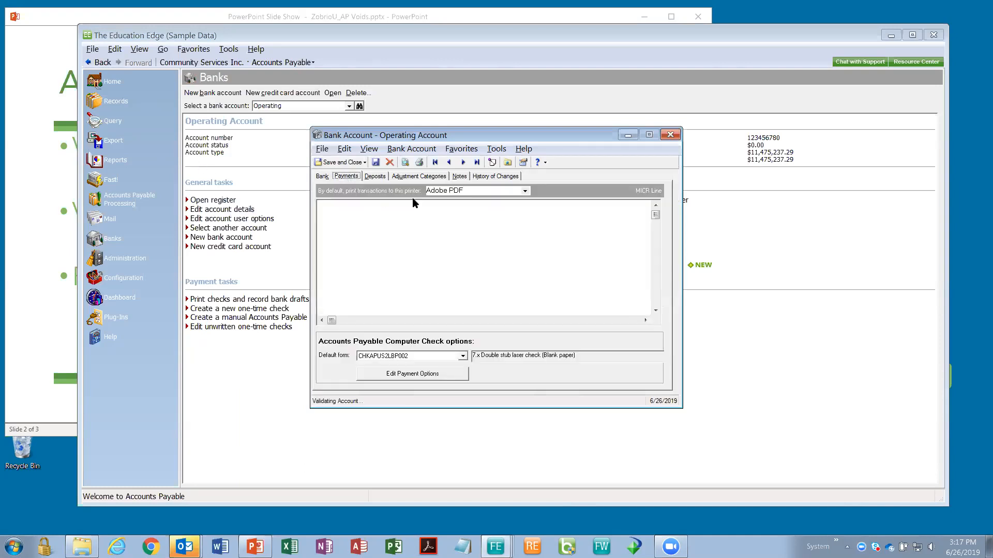
left_click(548, 216)
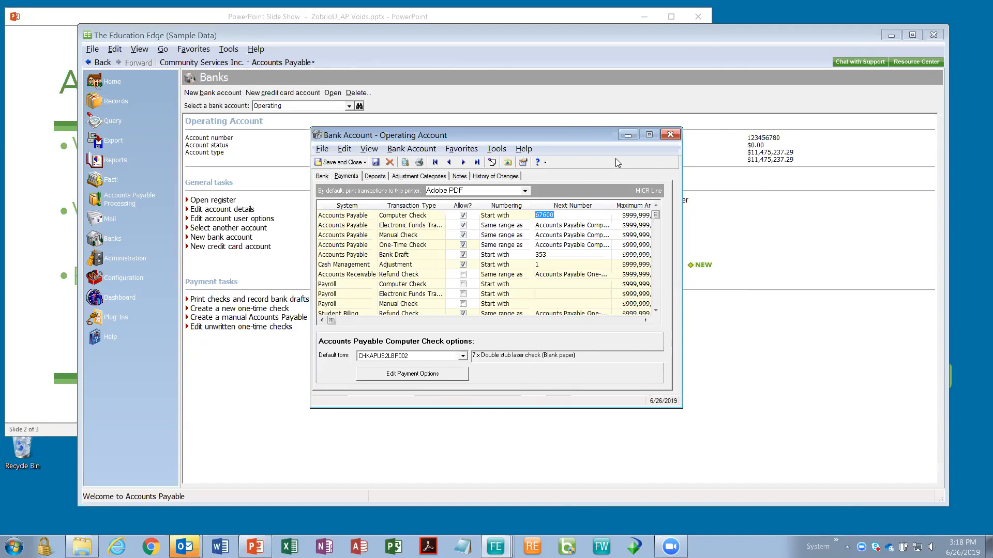
left_click(672, 136)
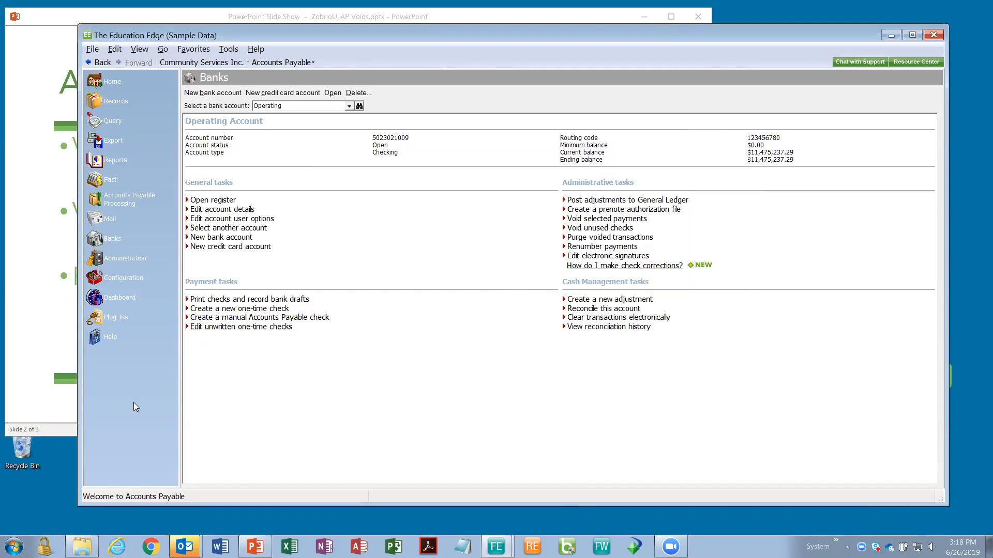
- Show the AP Payment Voids and Corrections slide, then return to The Education Edge Administration area
left_click(43, 405)
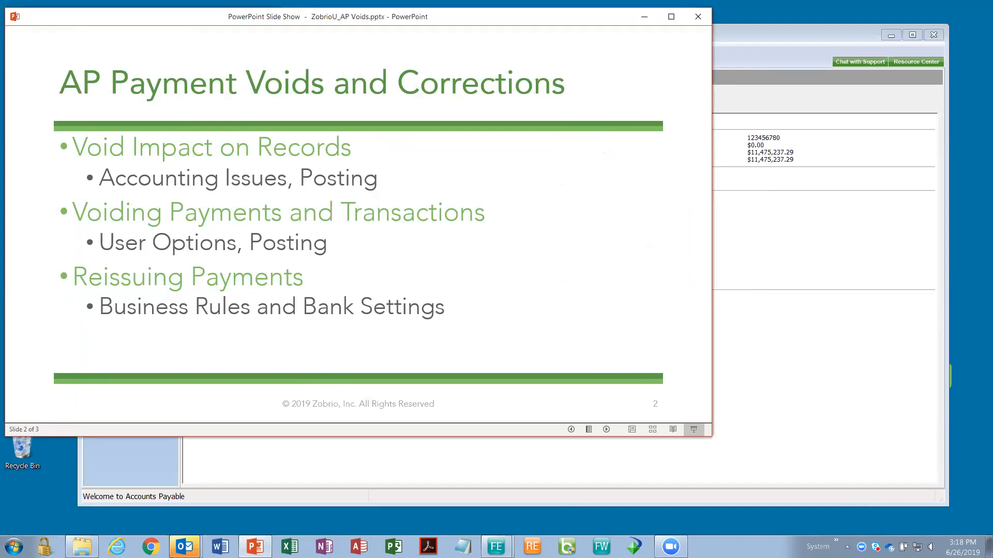
left_click(334, 499)
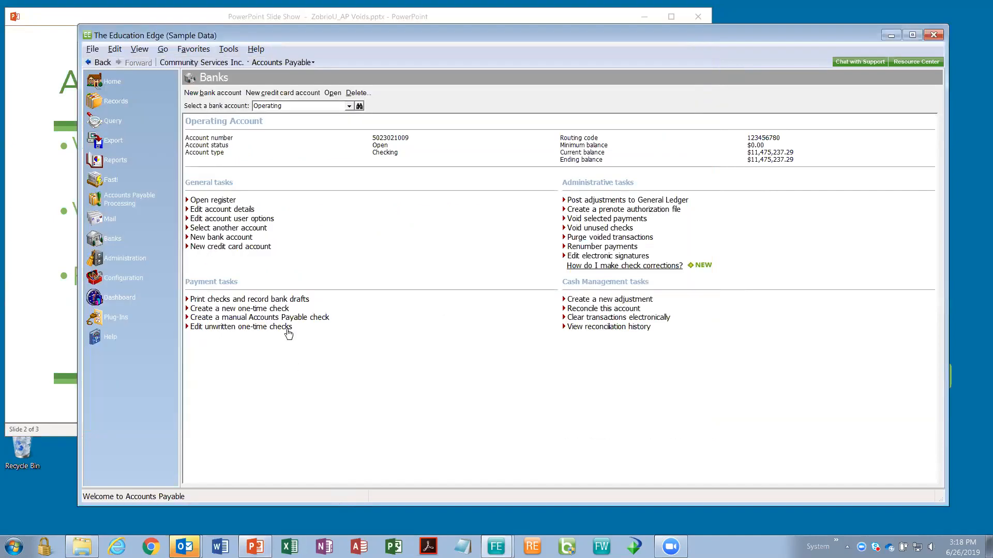
left_click(153, 255)
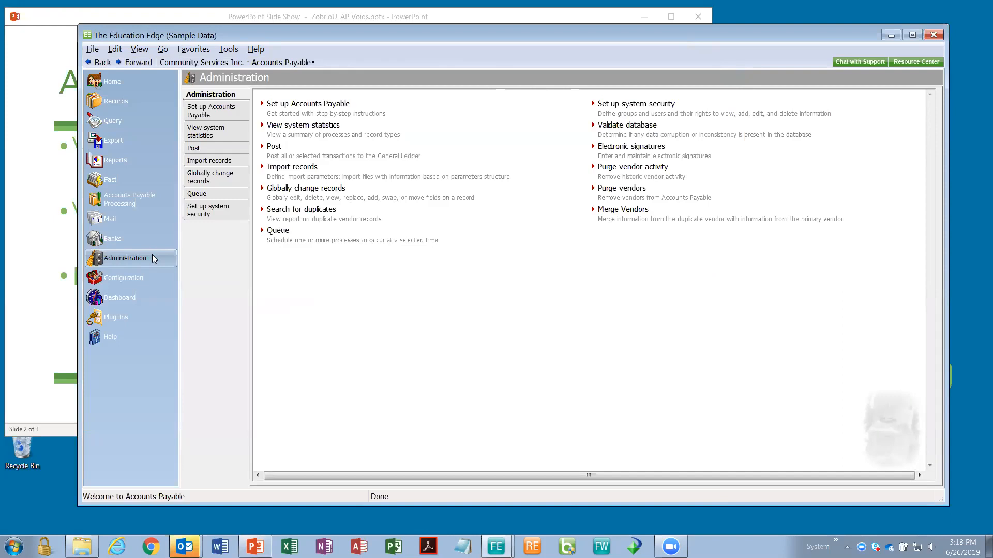
- Open the Post AP Invoices parameter from the Administration Post list
left_click(220, 149)
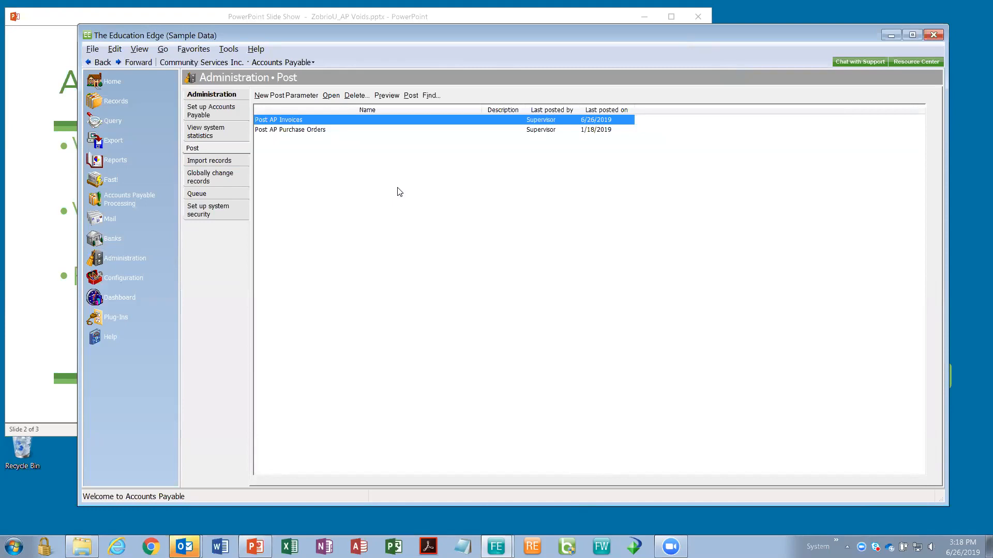
double_click(323, 121)
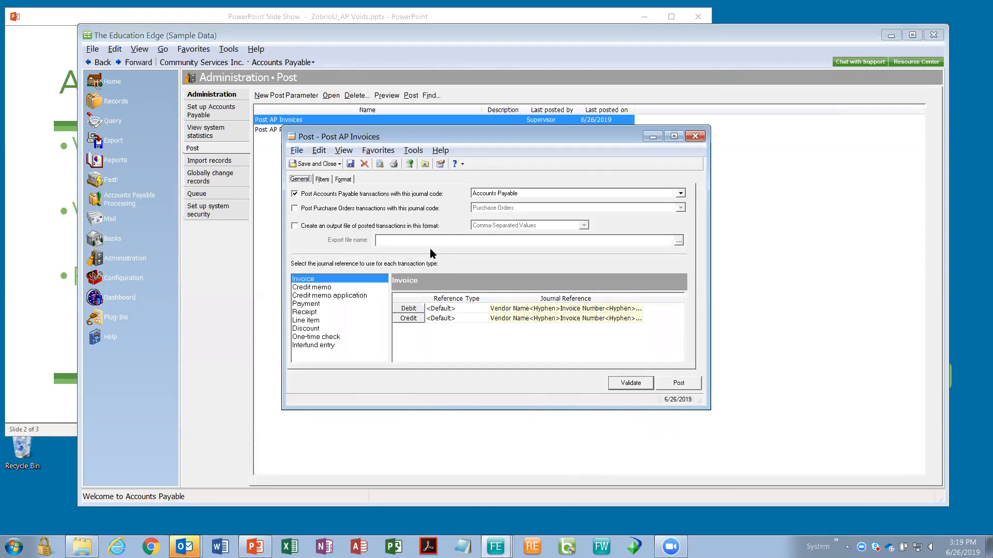
- Check the Filters tab (all dates, all transactions) and validate the Post AP Invoices batch
left_click(322, 179)
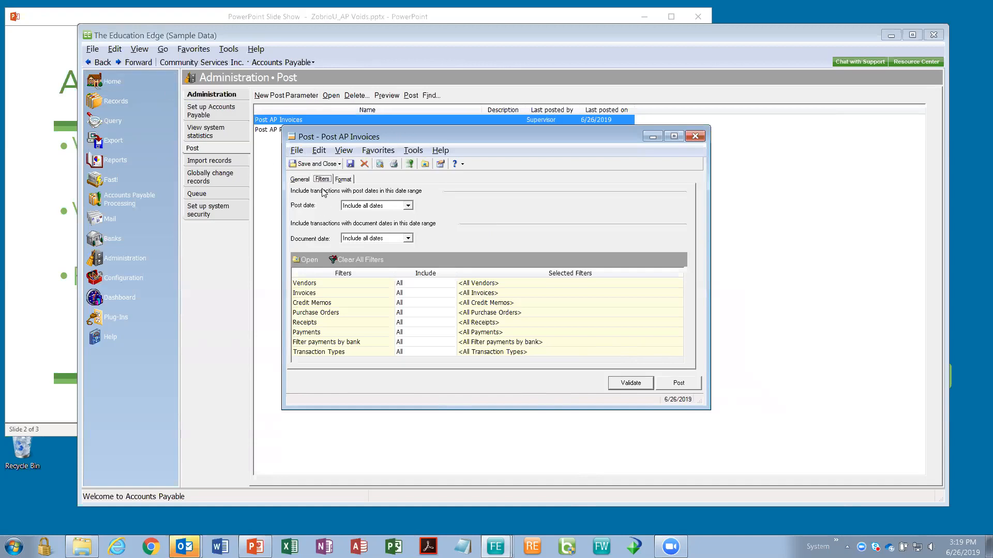
left_click(631, 383)
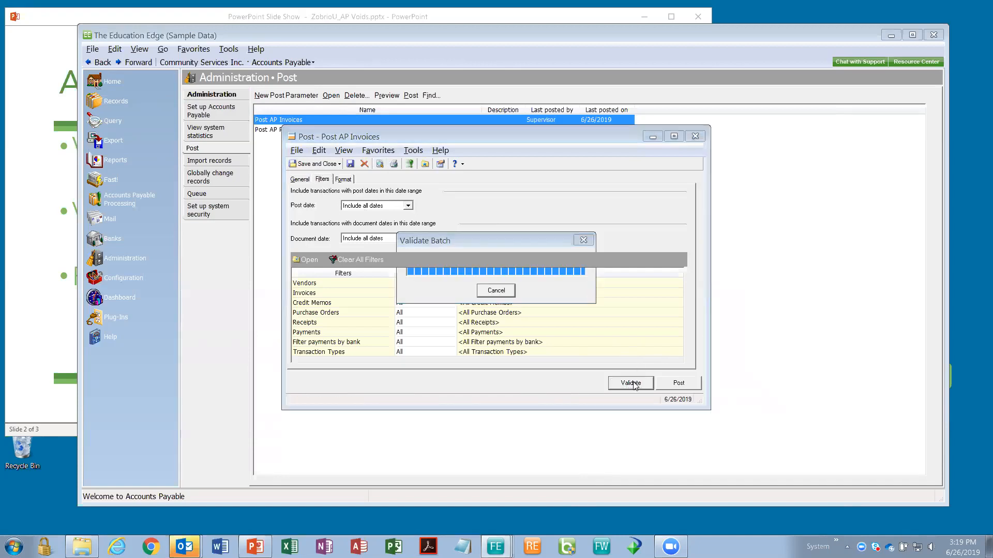
- Open the validation report at 150% zoom to view DL Landscaping's reversing entries for check 67592
left_click(536, 317)
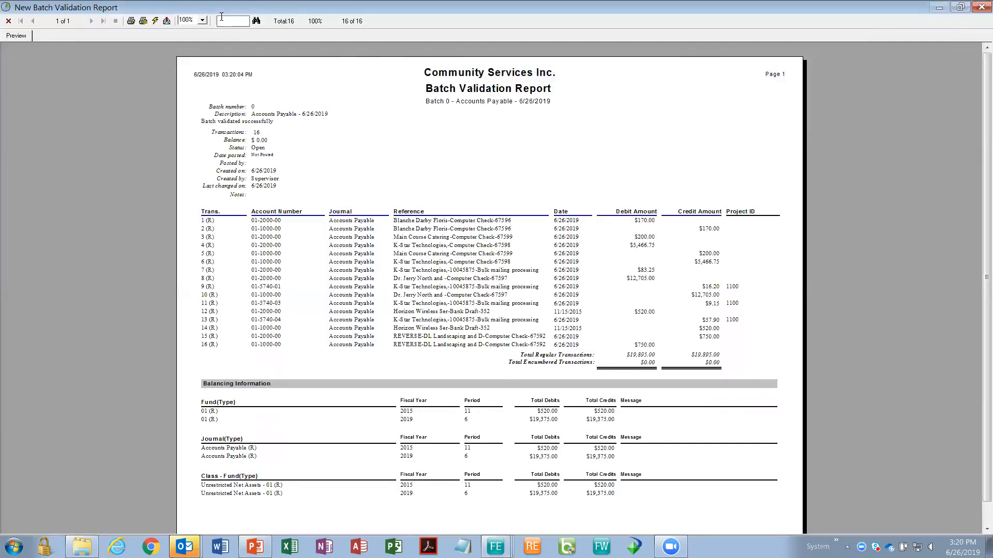
left_click(201, 21)
left_click(198, 54)
scroll(977, 357, "down", 2)
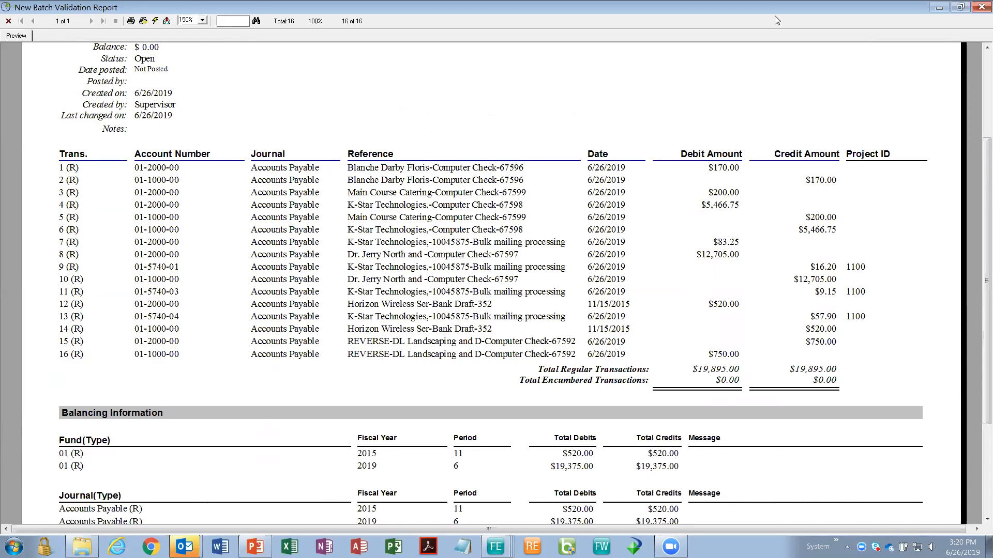
- Close the report and the Post AP Invoices window, returning to the PowerPoint slide
left_click(977, 11)
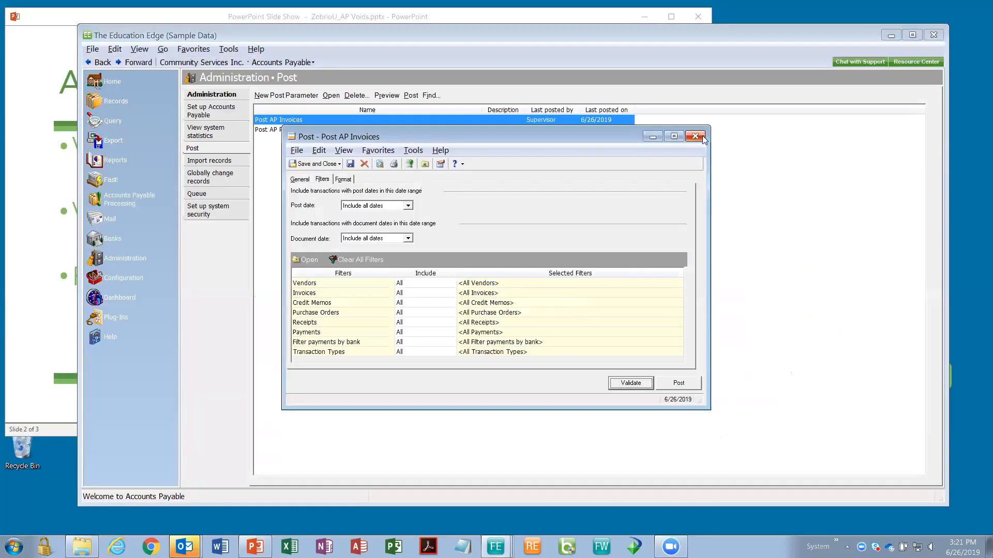
left_click(702, 136)
left_click(34, 396)
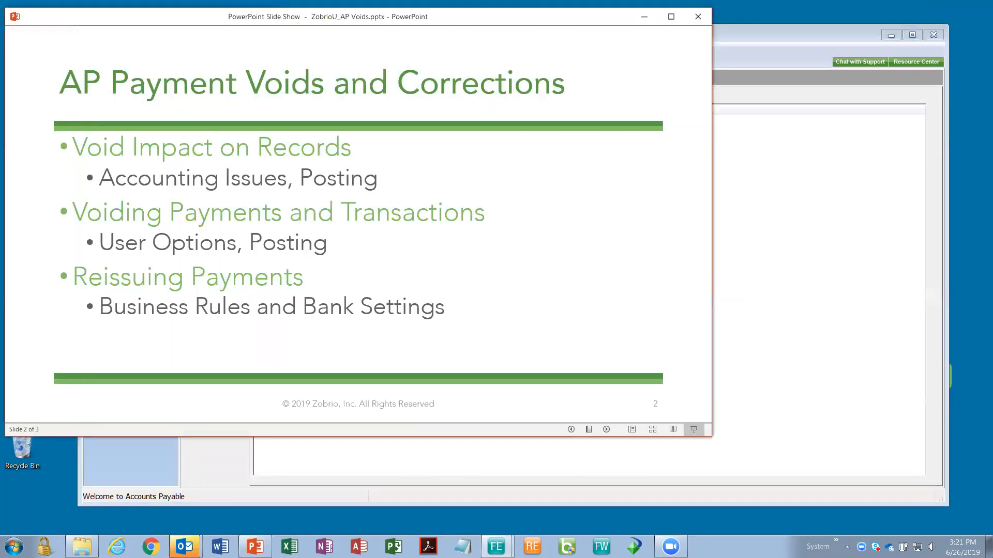
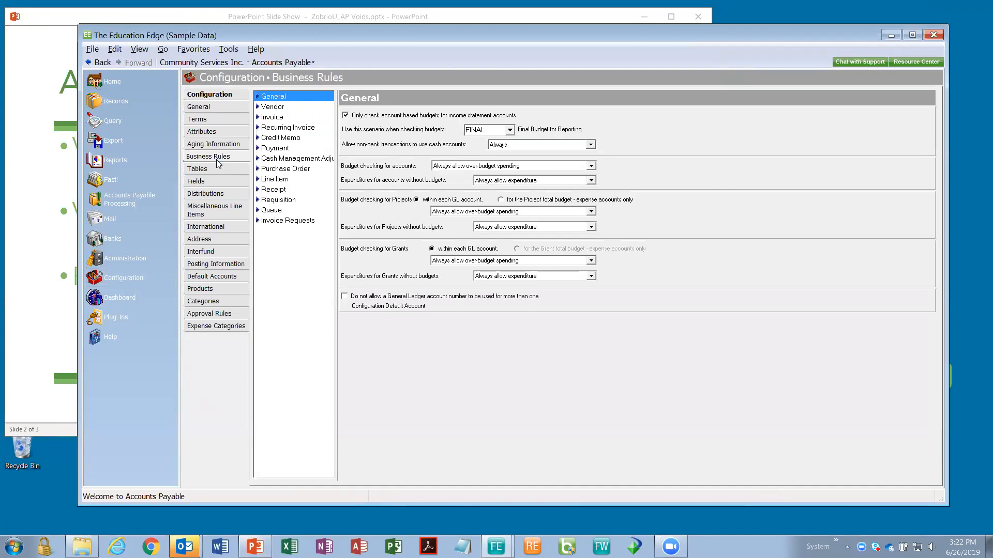
- Review the Payment business rules, then go to the Operating bank account page
left_click(285, 151)
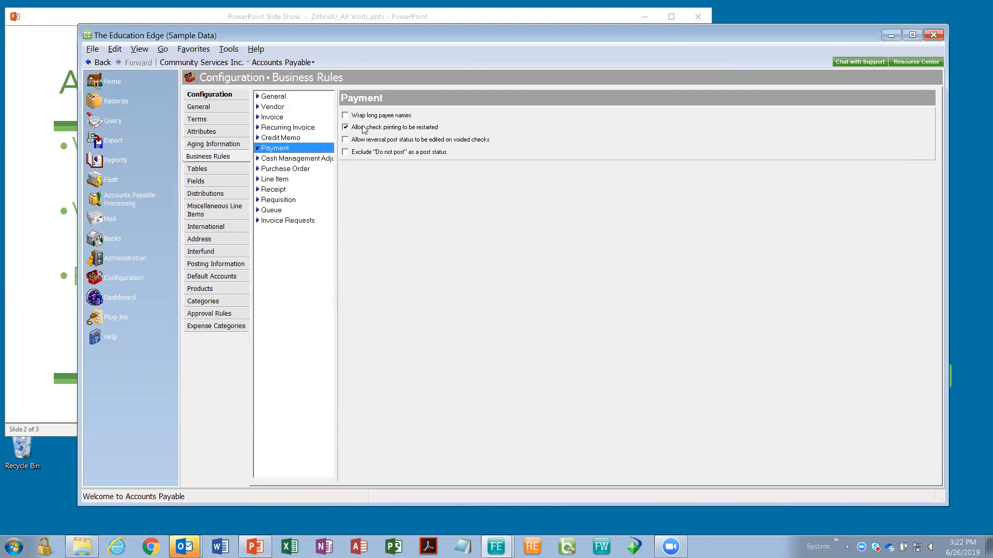
left_click(136, 237)
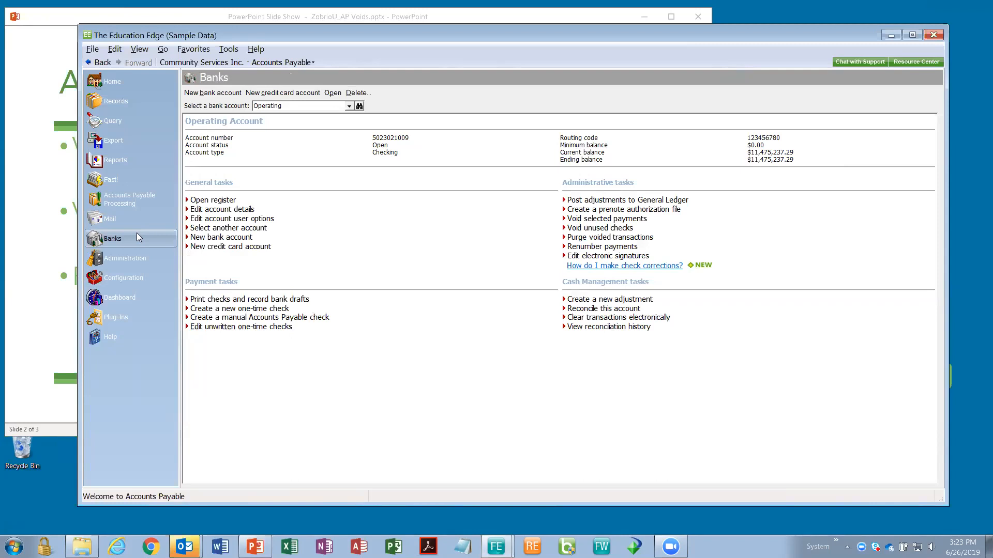
- Start a check run paying only invoices DLLD0422, 65366, 1729 and 2250, and create it now
left_click(245, 300)
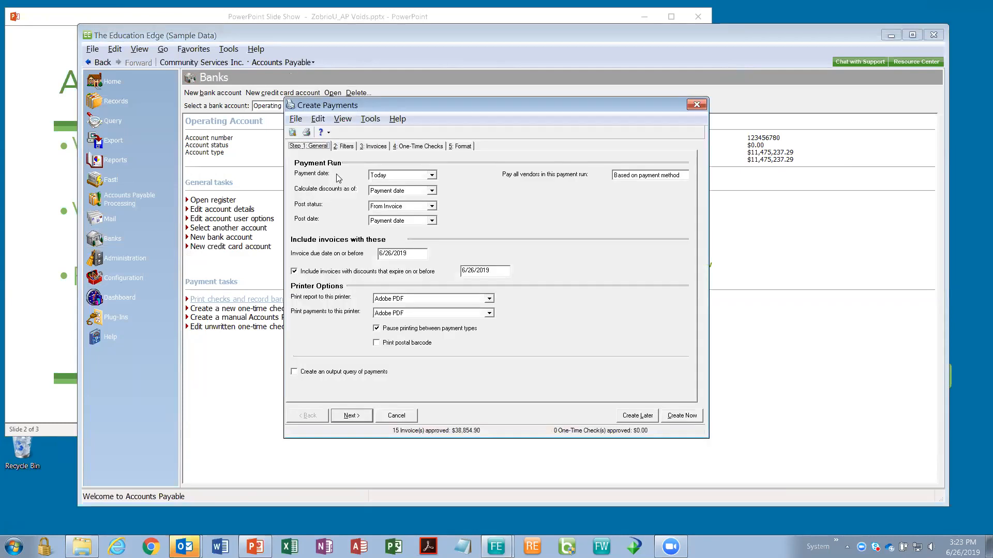
left_click(377, 147)
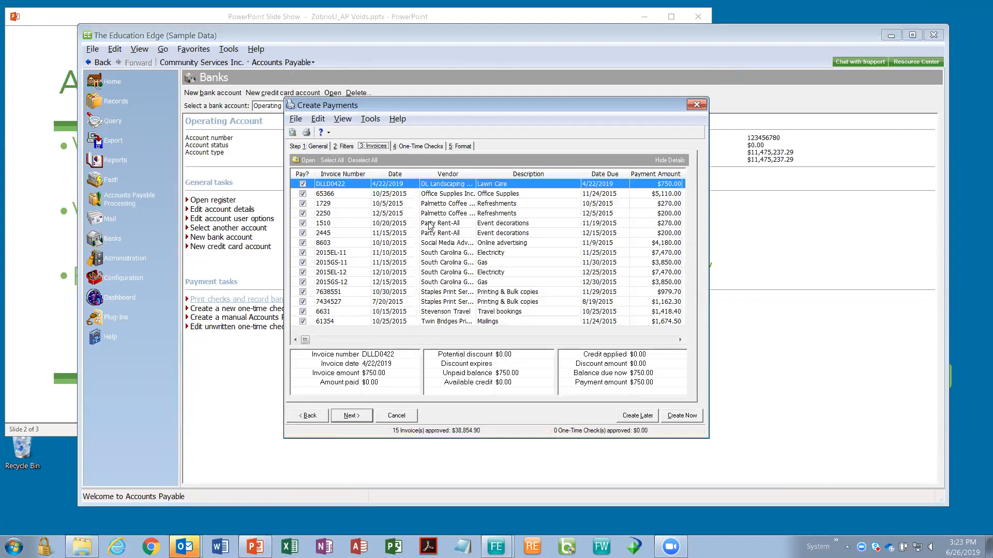
left_click(352, 160)
left_click(302, 183)
left_click(303, 193)
left_click(303, 203)
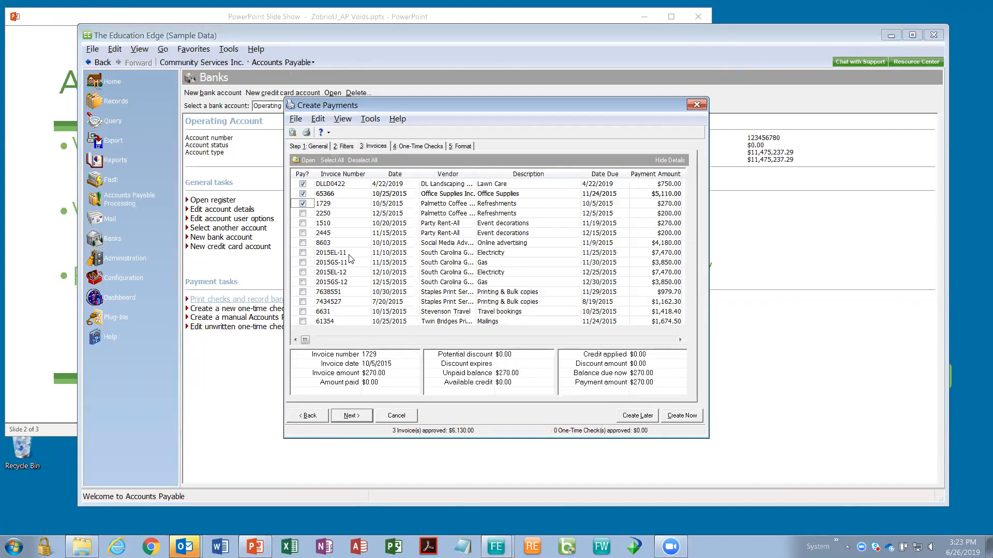
left_click(302, 213)
left_click(693, 417)
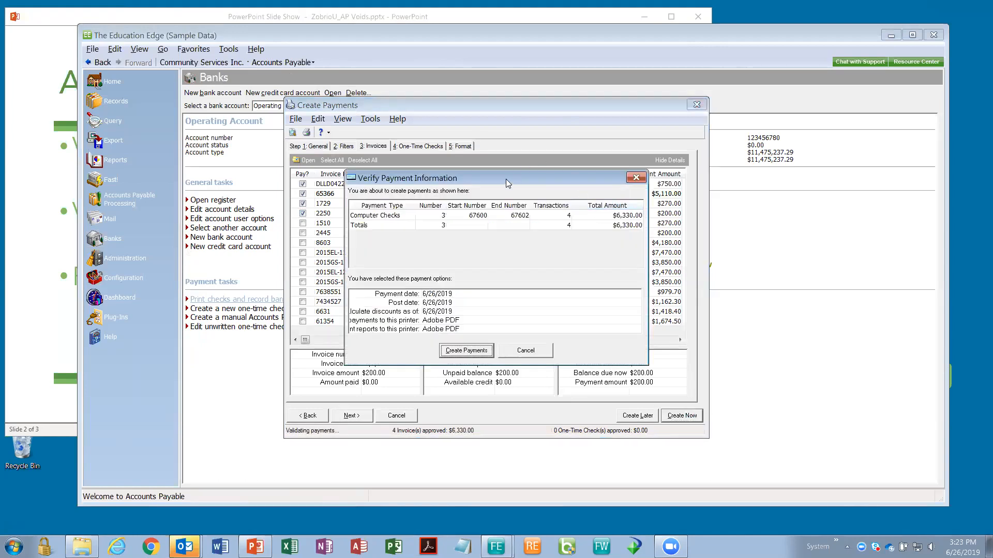
- Create checks 67600–67602 and save them to Downloads as Crystal Reports - BBRep50.pdf, replacing the existing file
left_click_drag(505, 178, 502, 170)
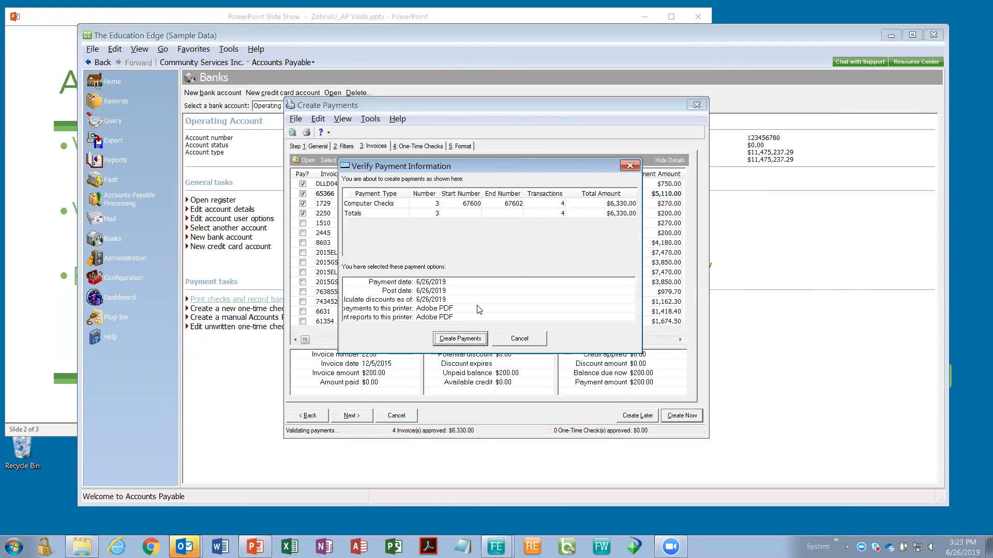
left_click(453, 340)
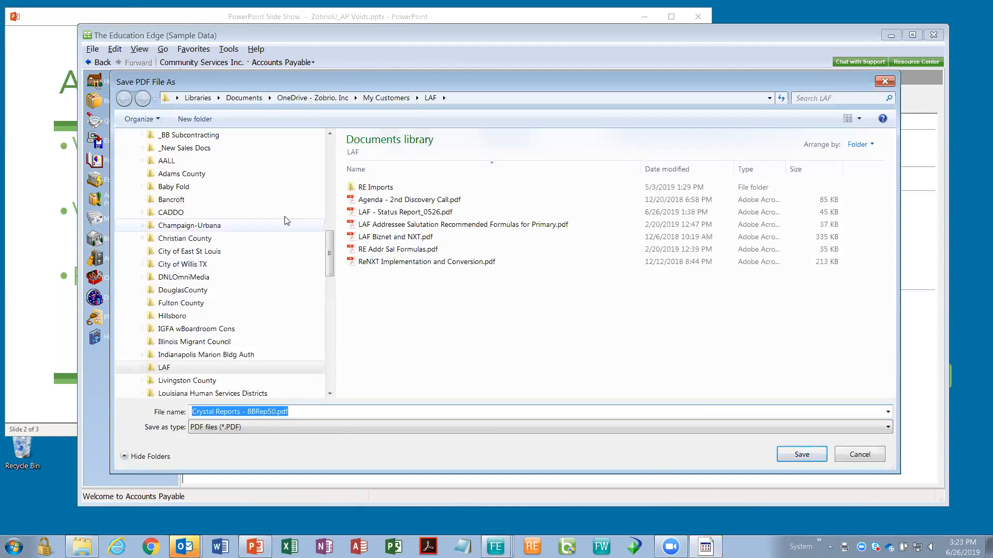
scroll(189, 226, "up", 10)
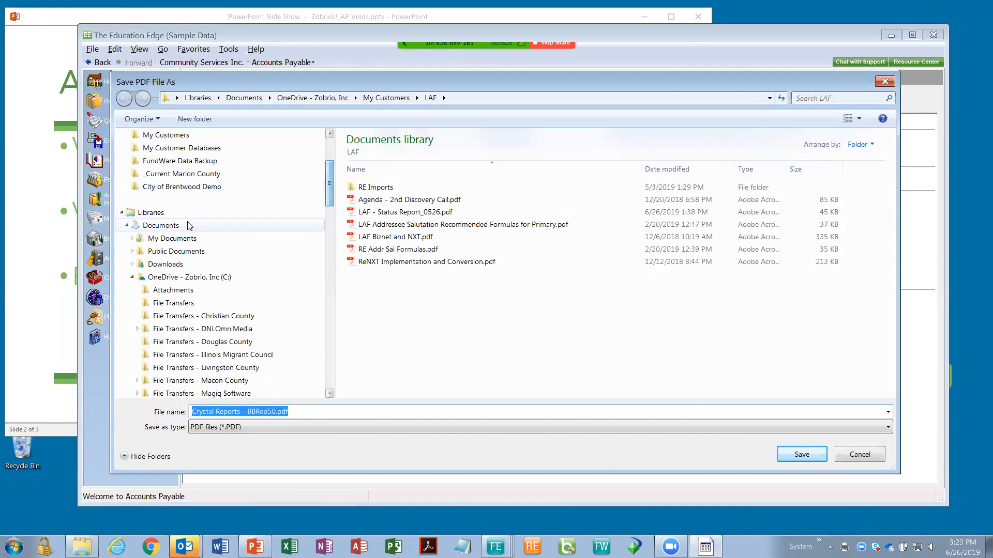
left_click(166, 264)
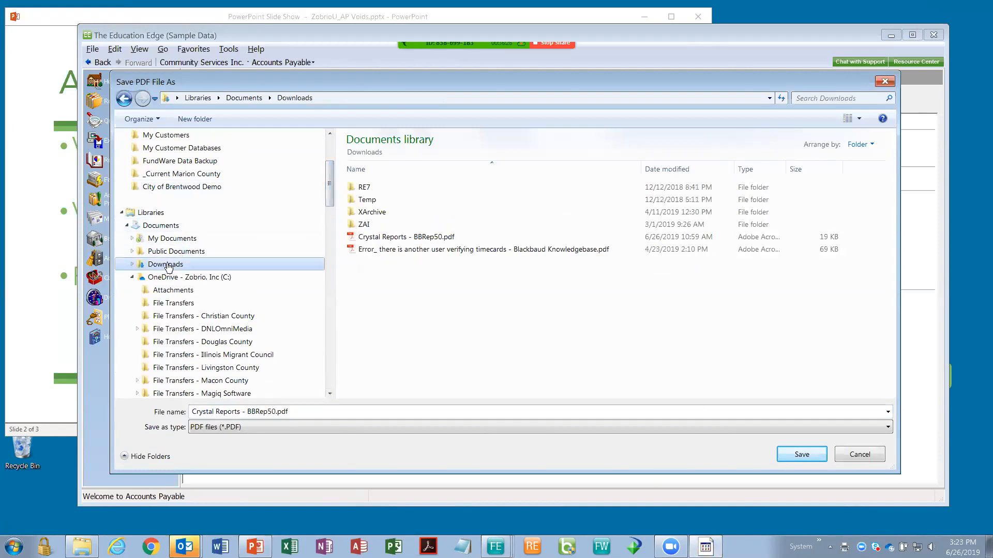
left_click(801, 455)
left_click(536, 274)
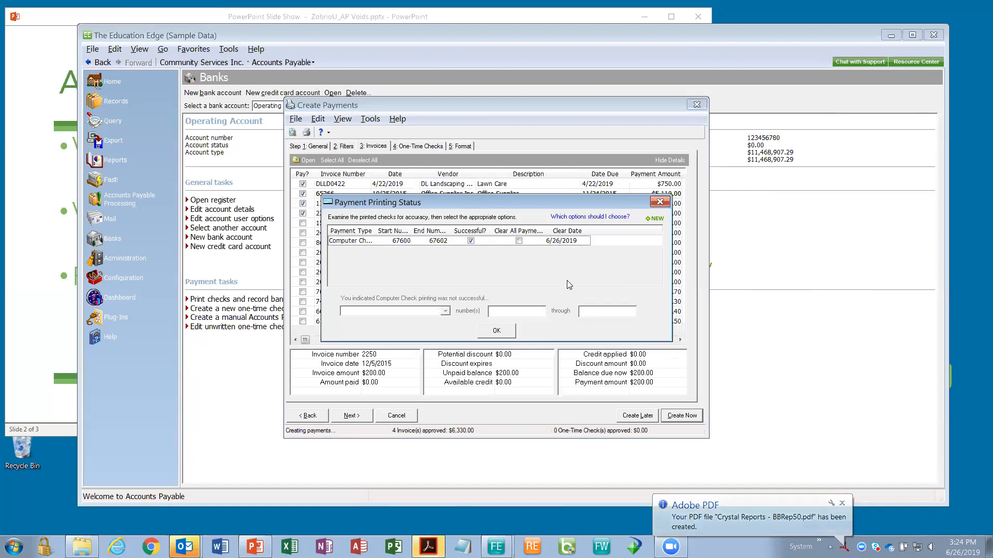
- Mark checks 67600–67602 as not printed successfully and set them to Reprint
left_click_drag(505, 203, 506, 192)
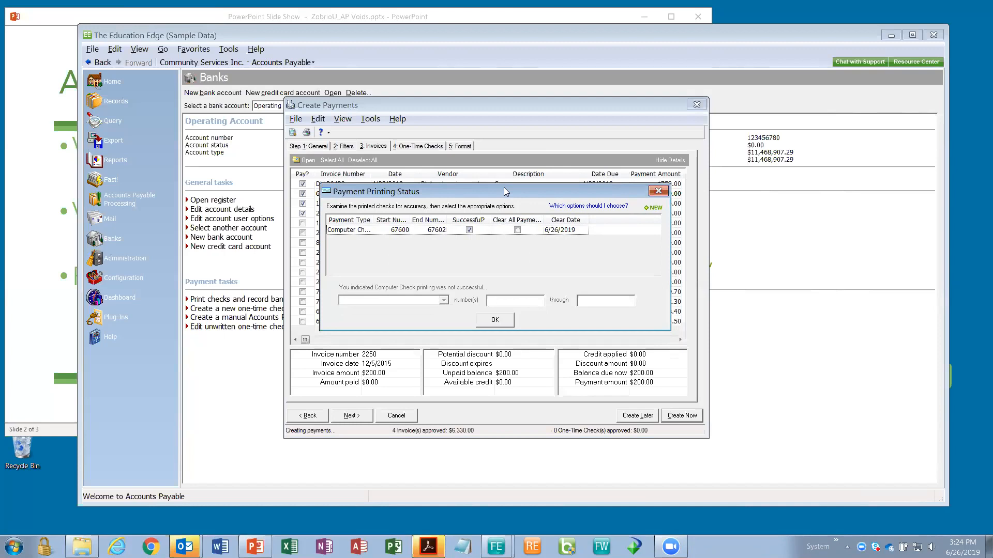
left_click(469, 230)
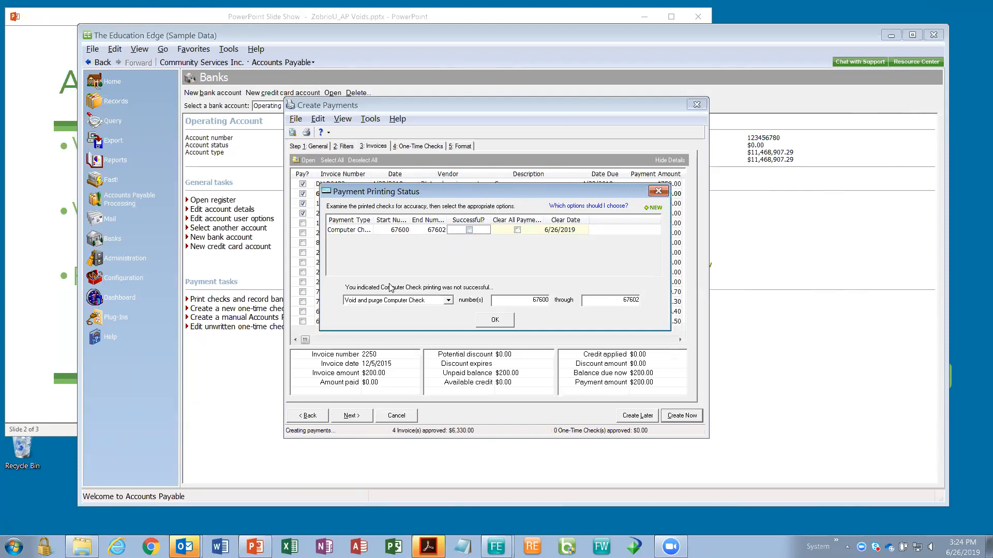
left_click(449, 301)
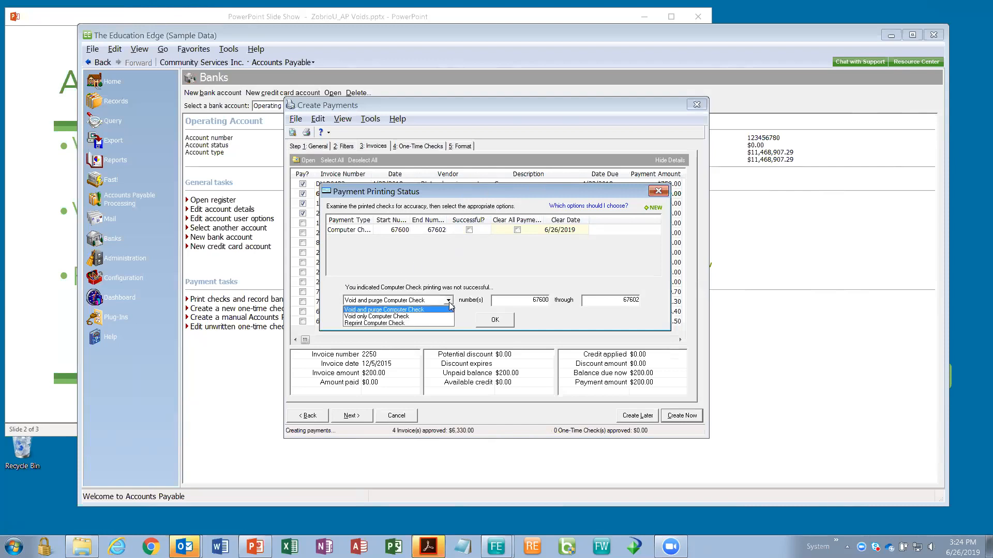
left_click(412, 320)
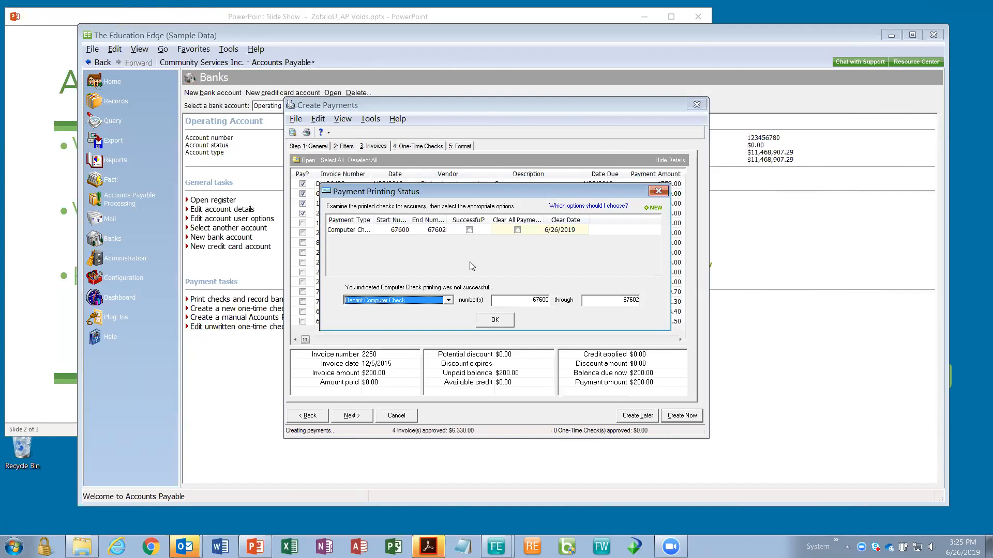
- Switch the handling to Void and purge Computer Check, accept the status, and return to PowerPoint
left_click(448, 300)
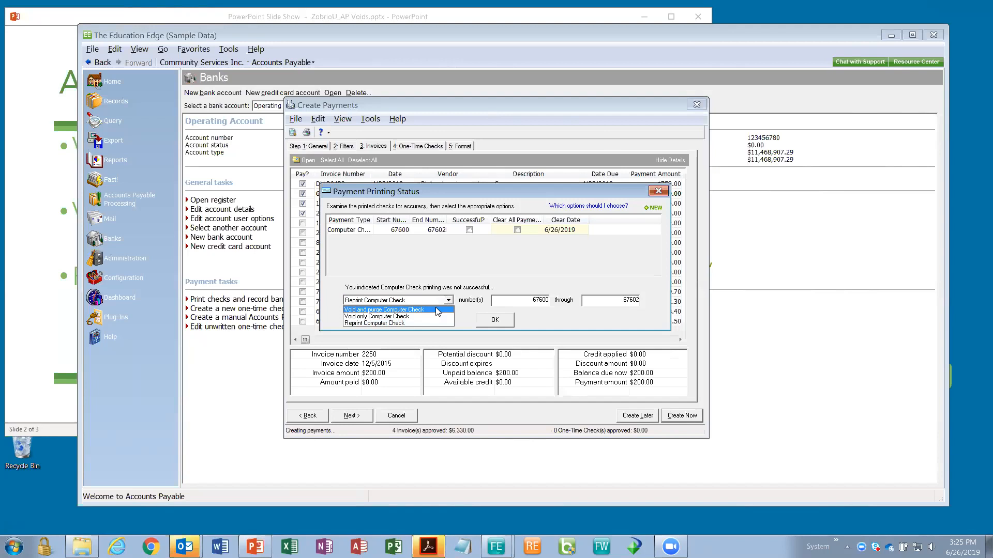
left_click(438, 310)
left_click(469, 230)
left_click(497, 320)
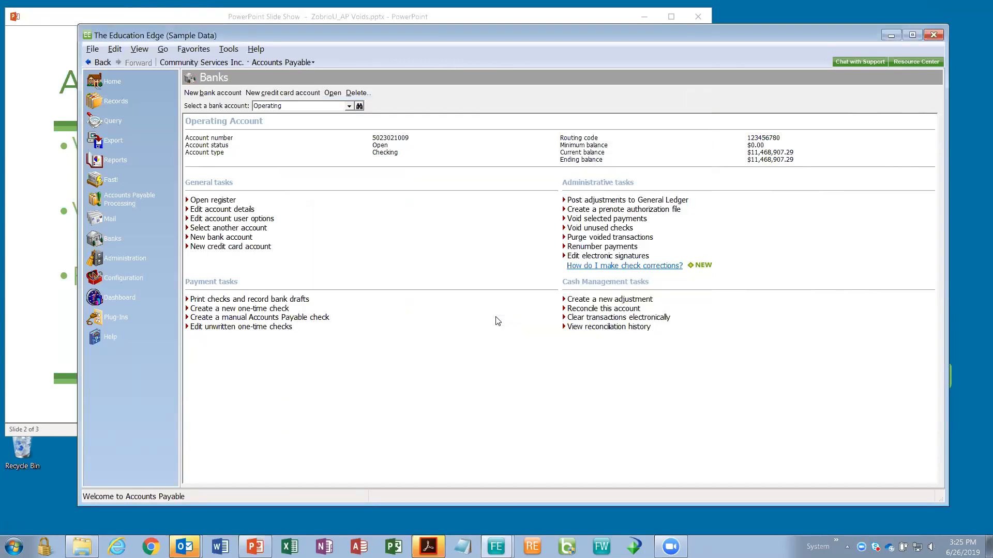
left_click(66, 386)
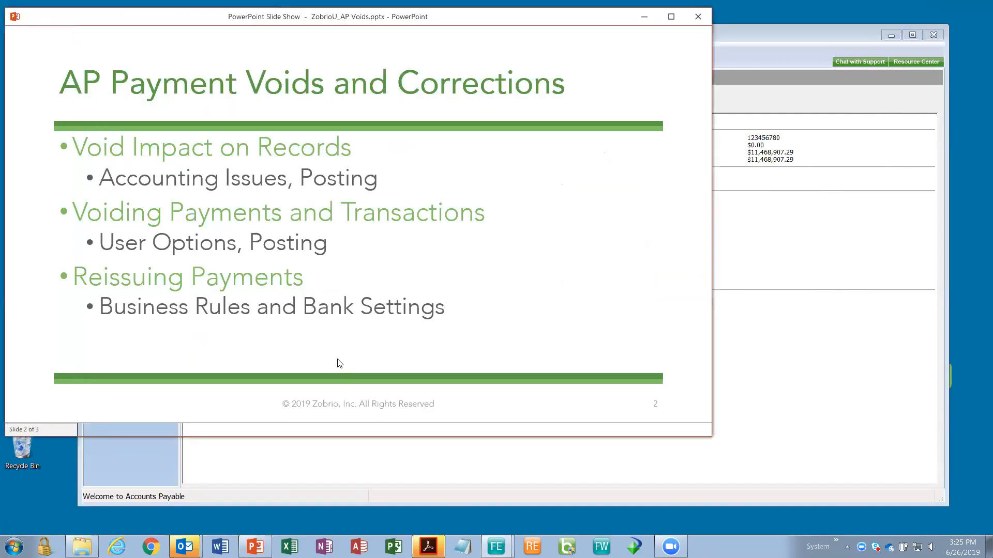